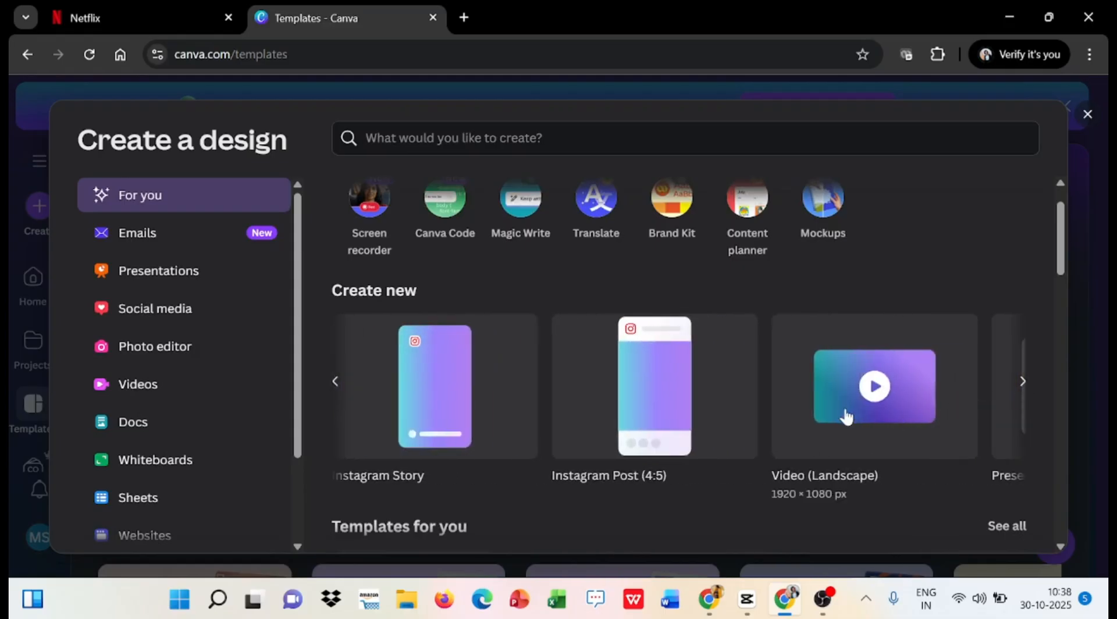
- Create a 1920 × 1080 px landscape video design and search the elements for "waking up", limited to videos
click(845, 414)
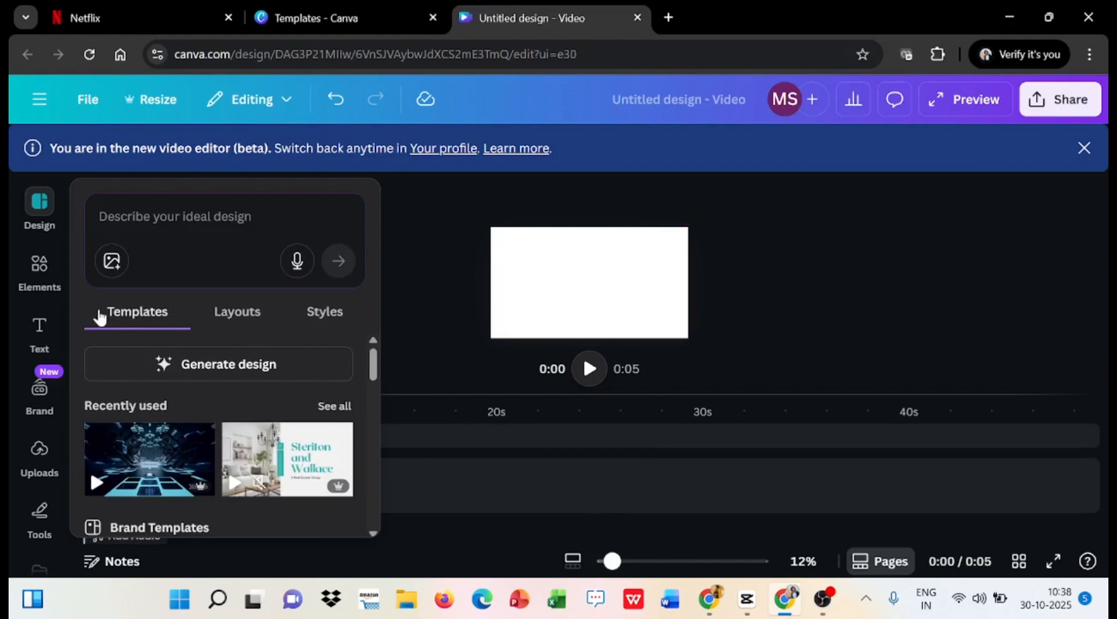
click(39, 285)
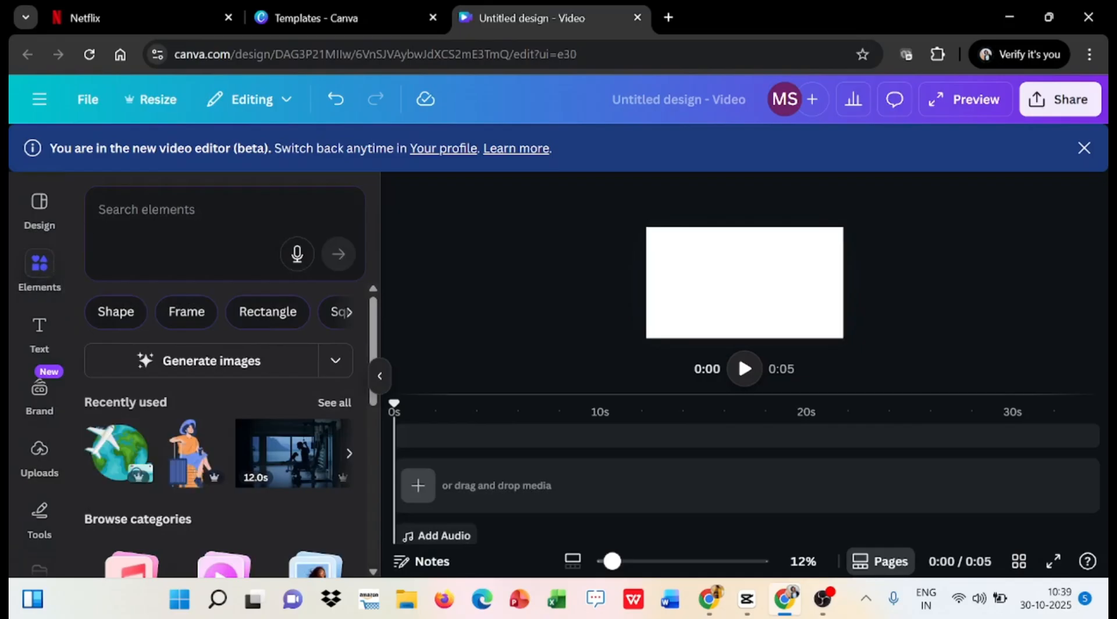
click(146, 209)
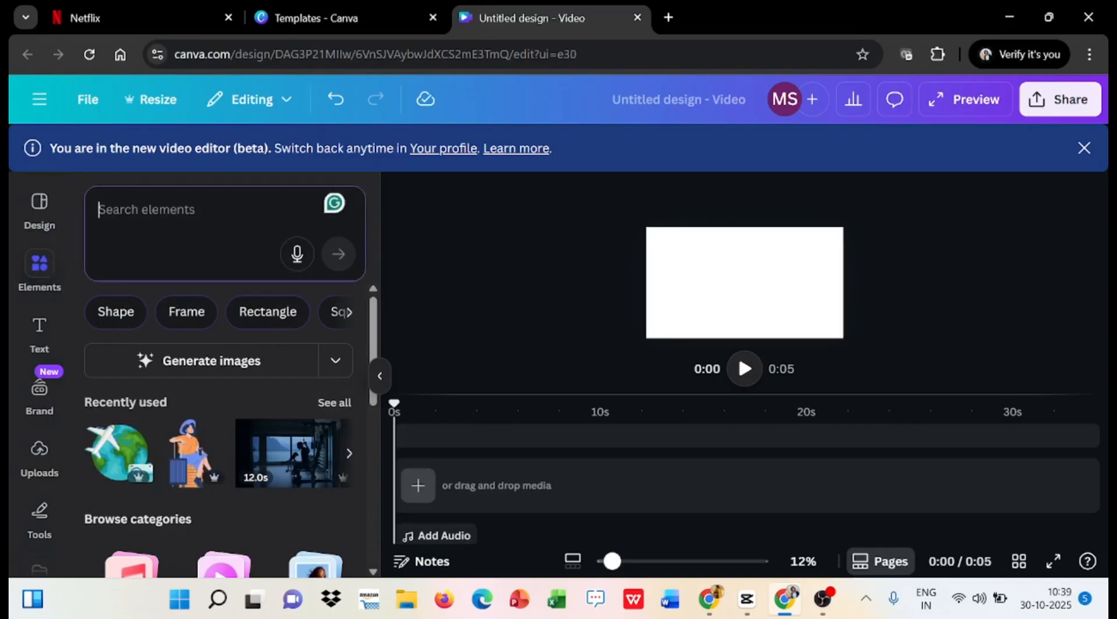
text(waking up)
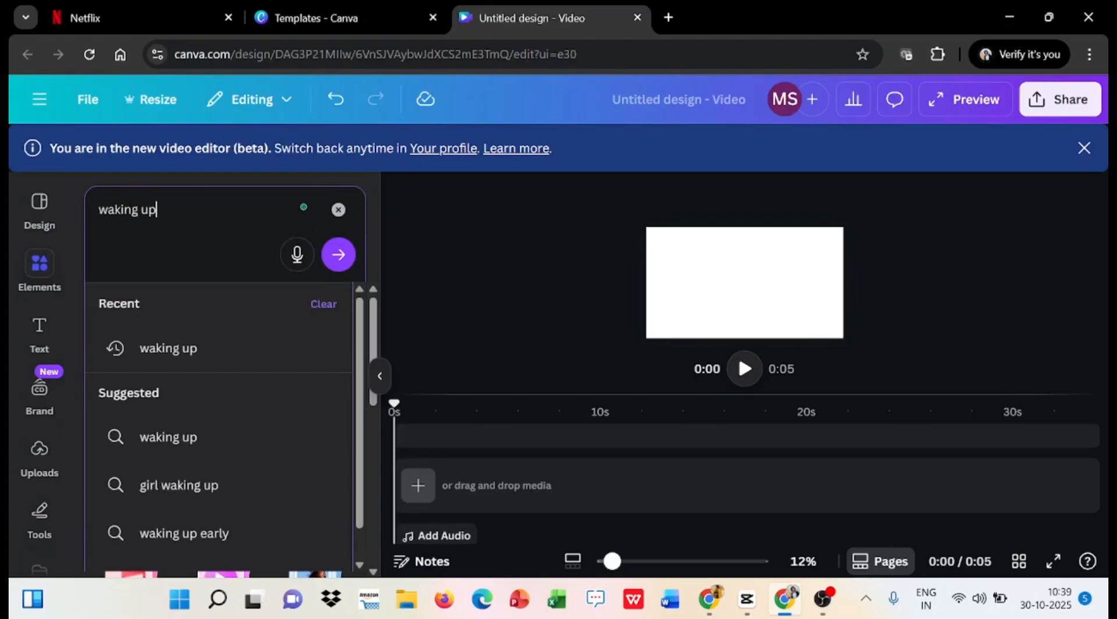
key(Return)
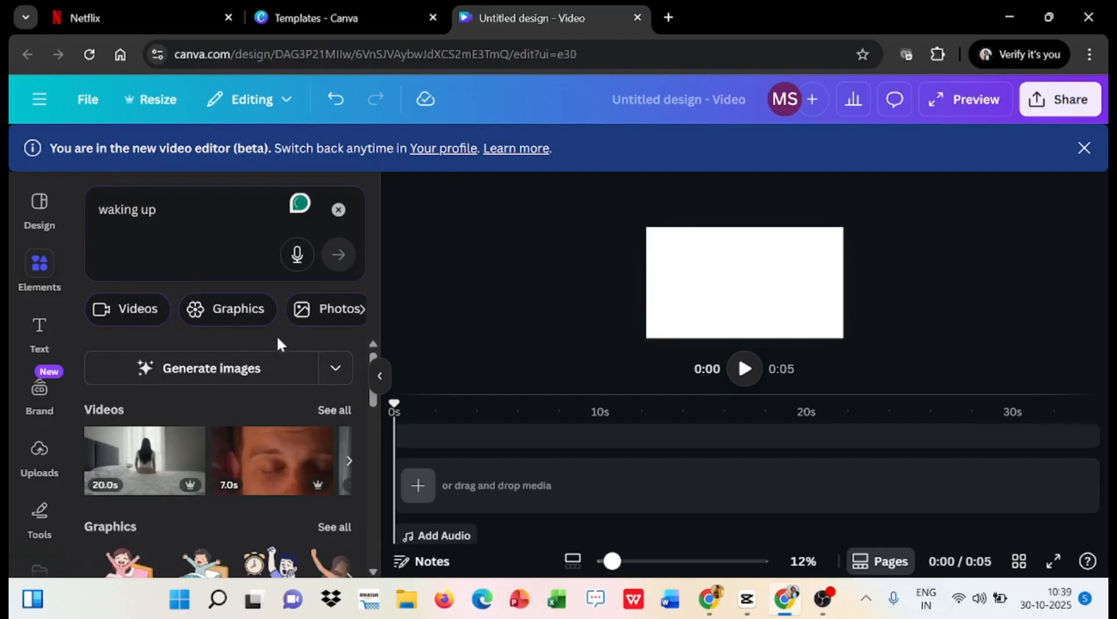
click(119, 314)
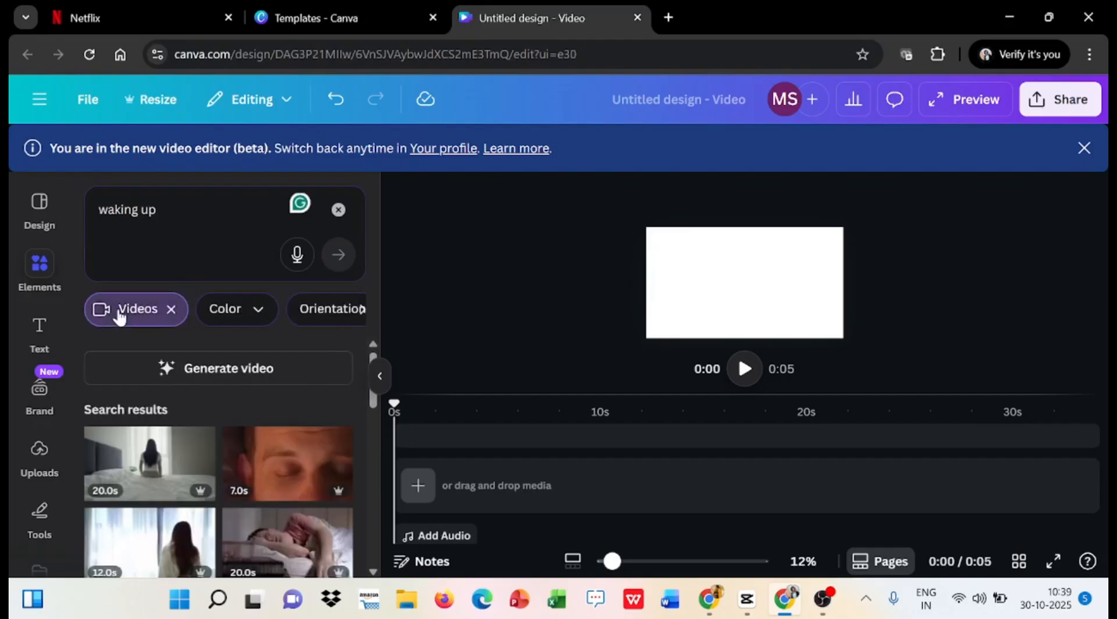
- Add the 16-second clip of the long-haired woman in bed and play it from the start to about 0:11
scroll(227, 407, down, 8)
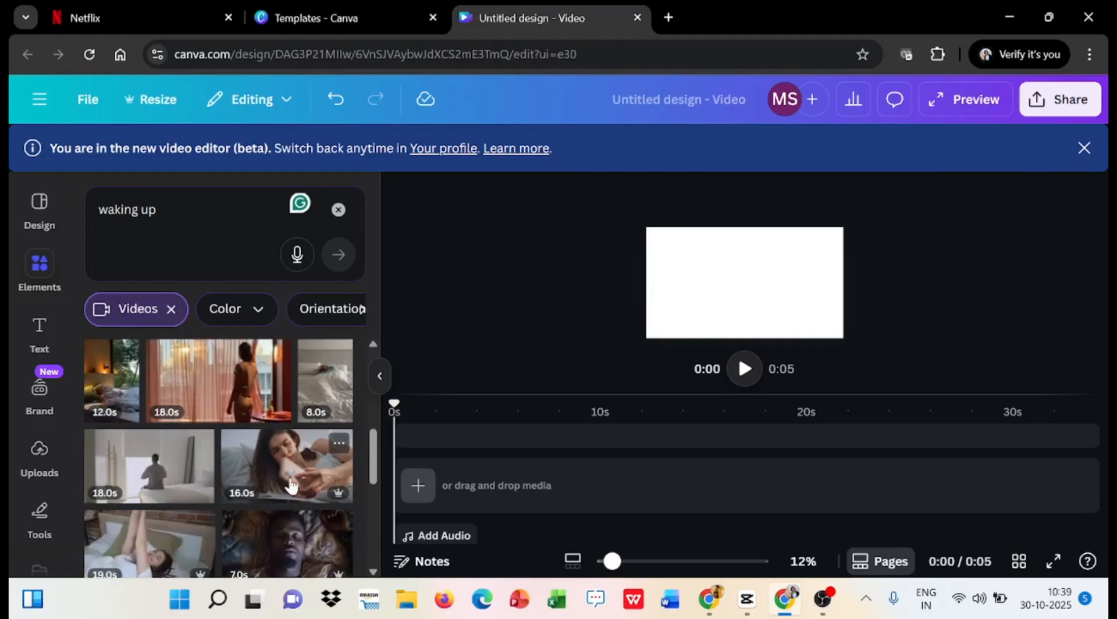
click(291, 485)
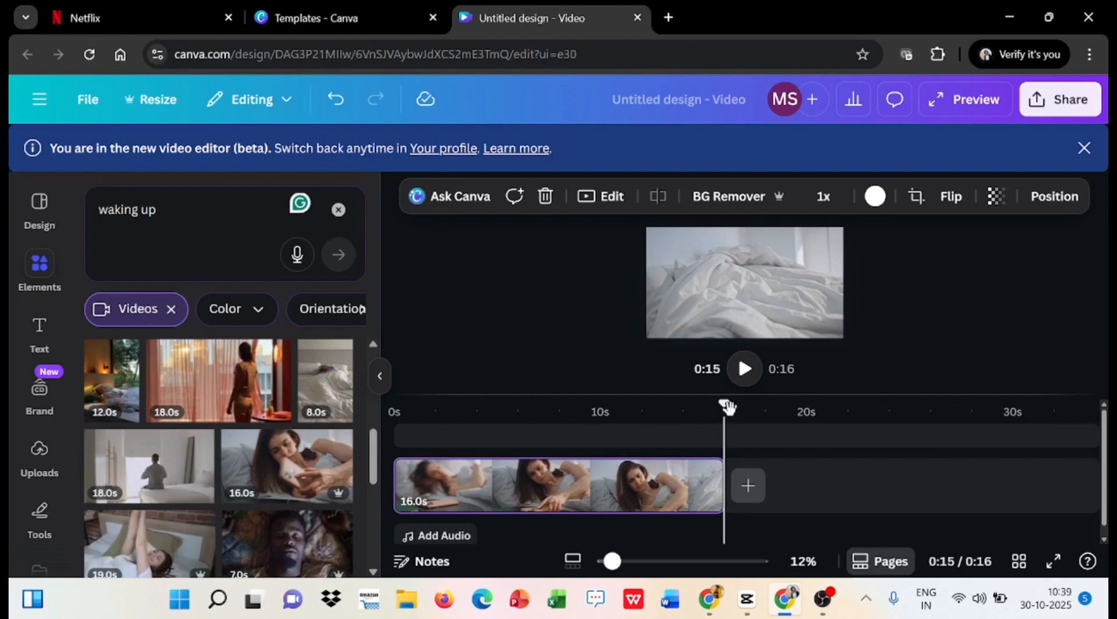
drag(727, 407, 370, 464)
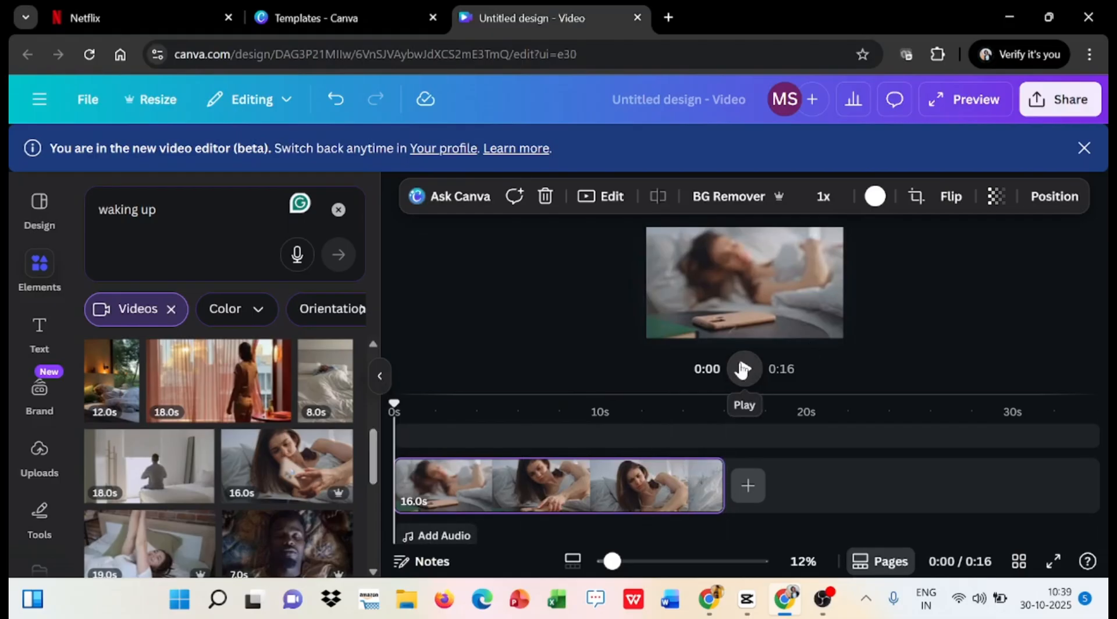
click(745, 370)
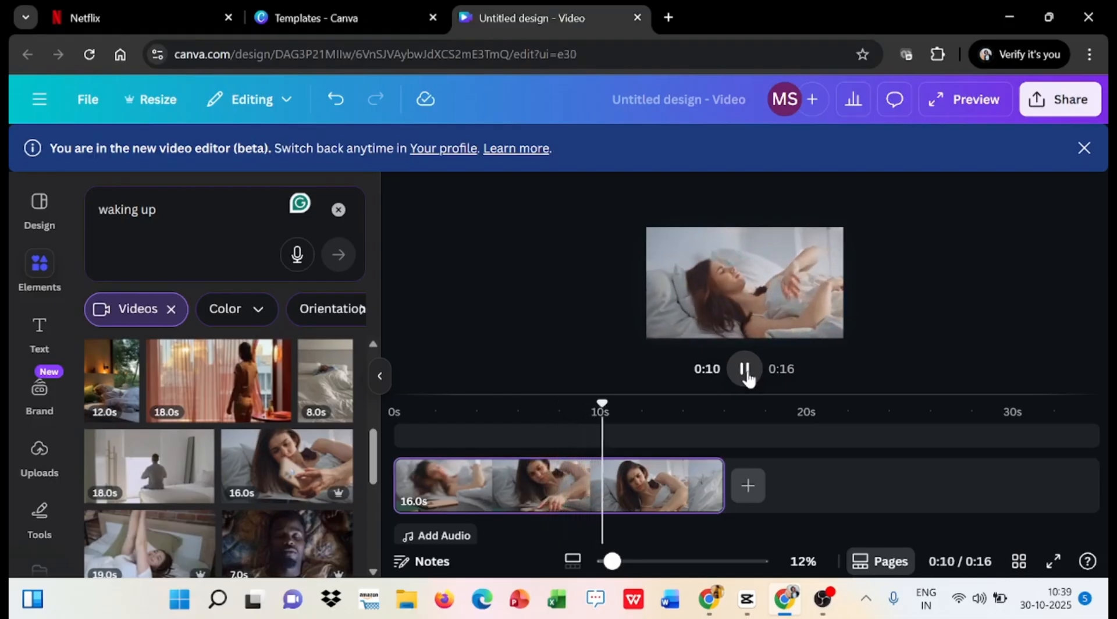
click(747, 372)
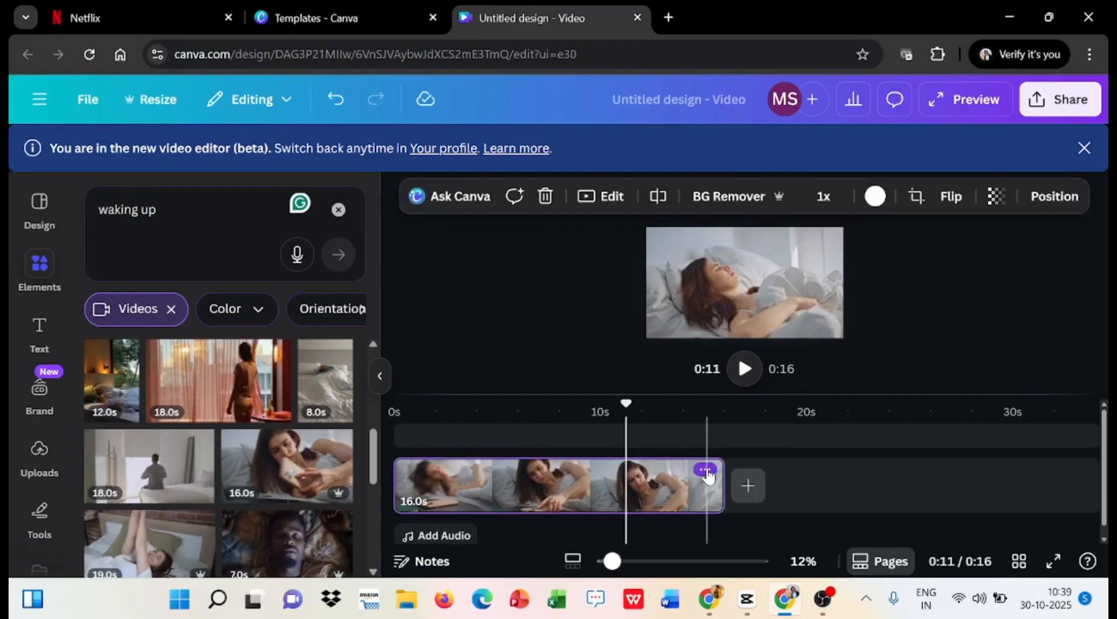
- Split the woman's clip at about 0:11 and delete the part after the split
click(706, 471)
scroll(754, 372, down, 1)
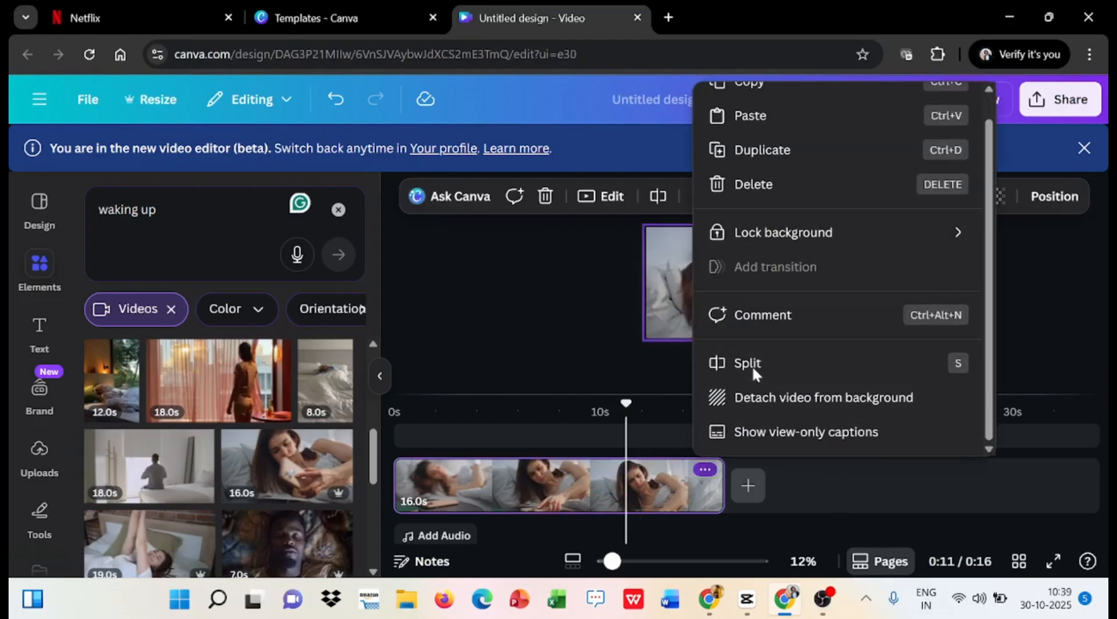
click(753, 366)
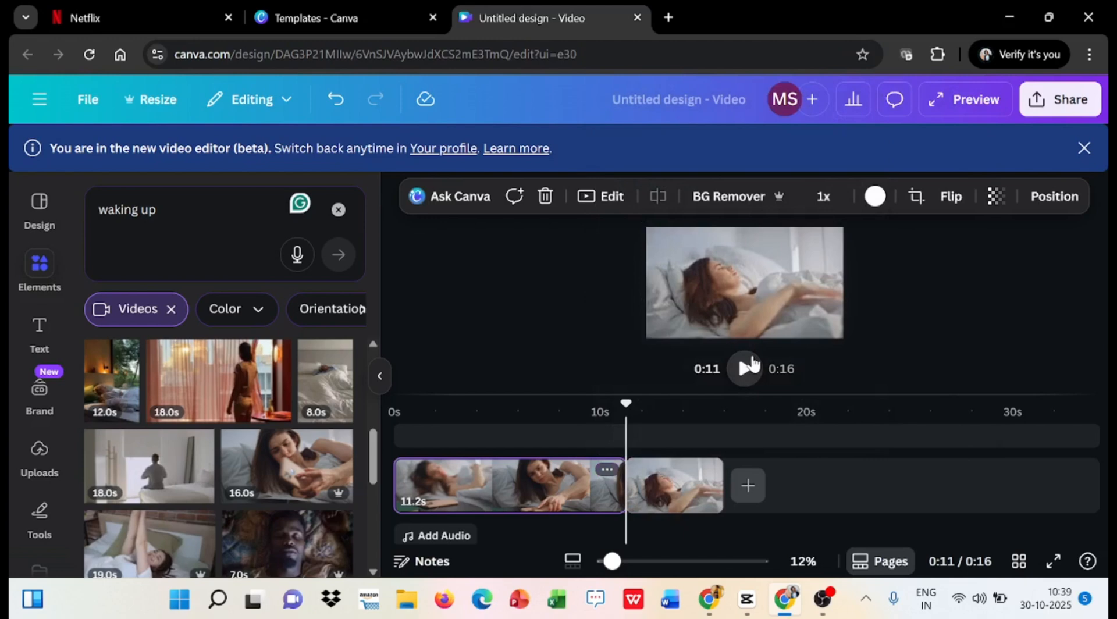
click(654, 485)
right_click(654, 486)
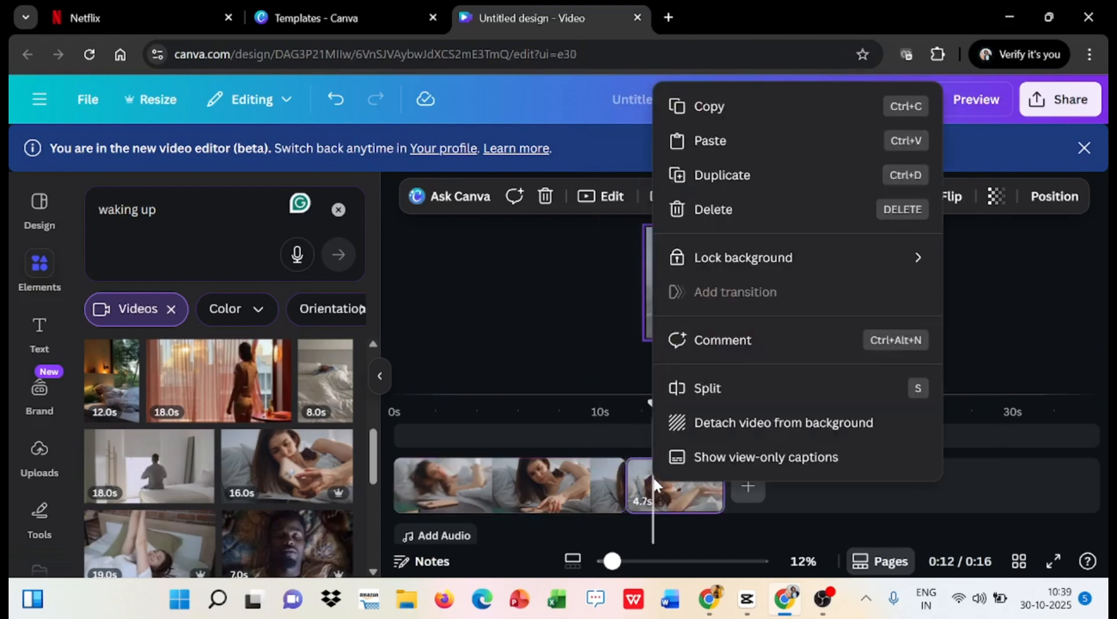
click(714, 209)
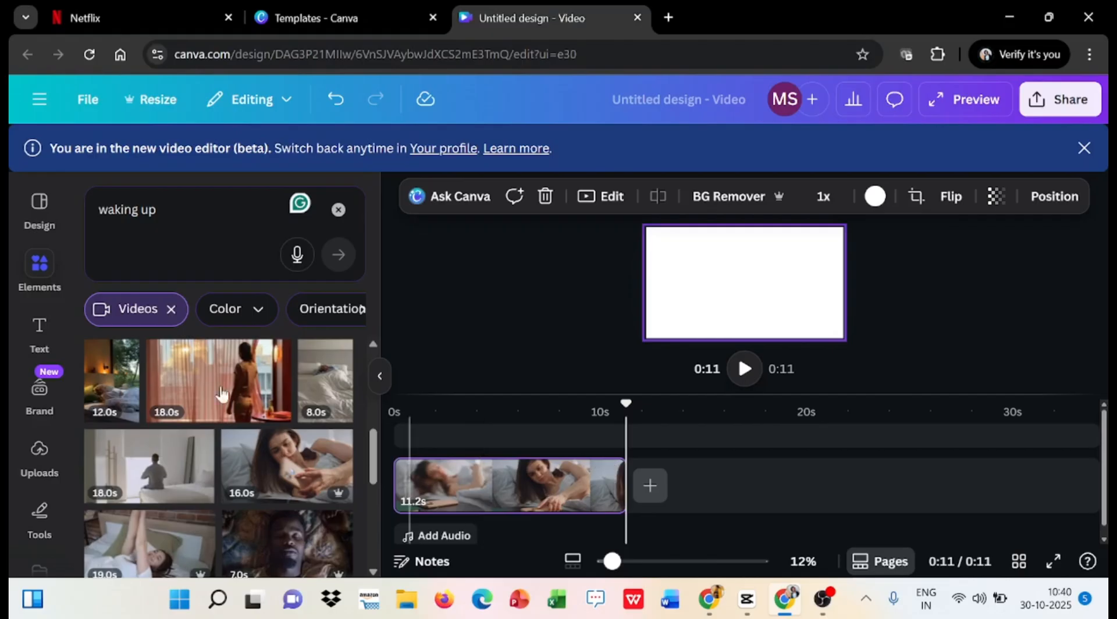
- Find the 16-second clip of the man sitting up in bed and add it after the woman's clip
scroll(267, 468, down, 5)
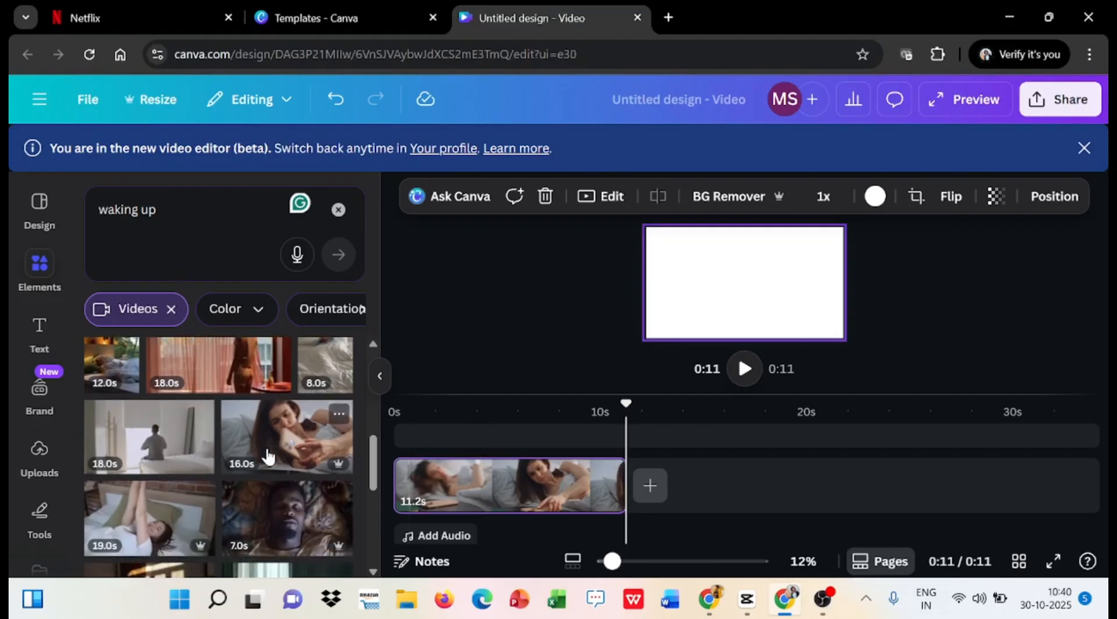
scroll(267, 456, down, 5)
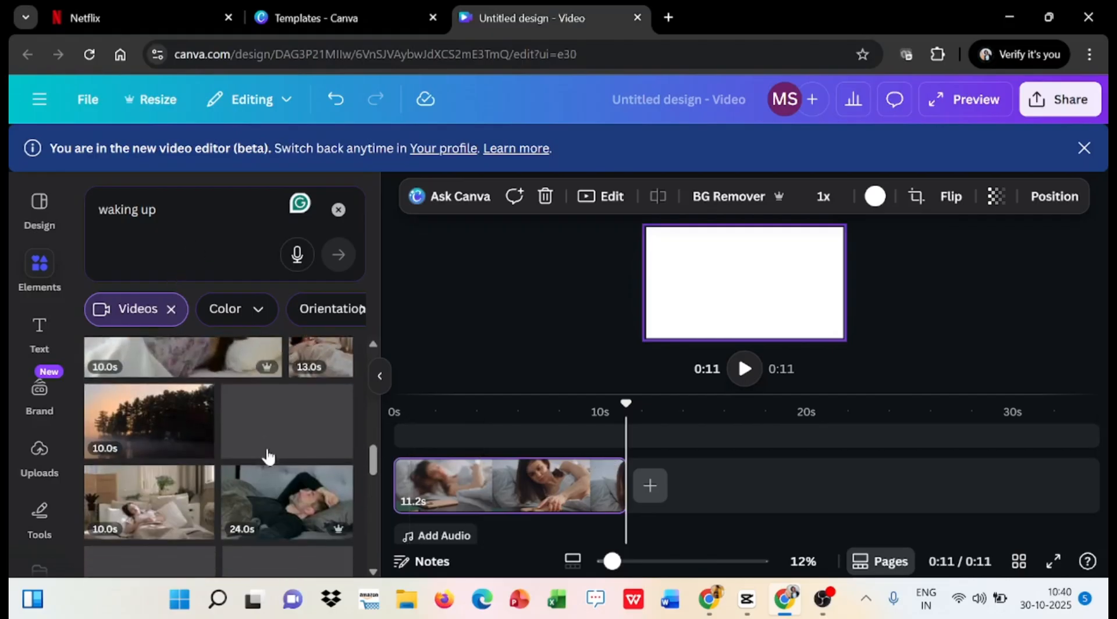
scroll(267, 455, down, 6)
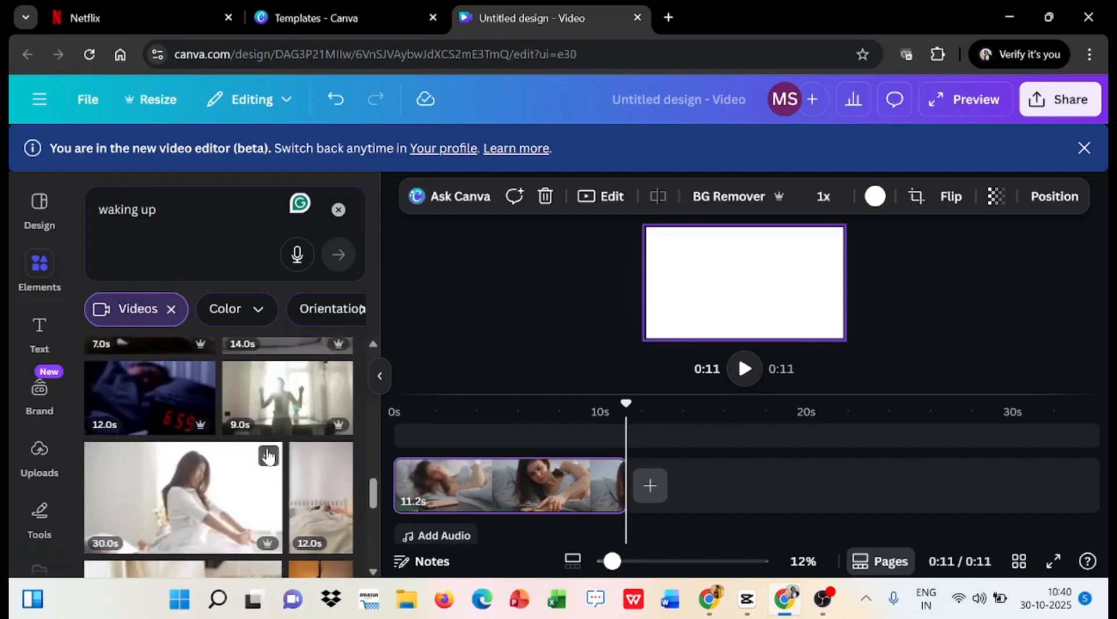
scroll(267, 457, down, 6)
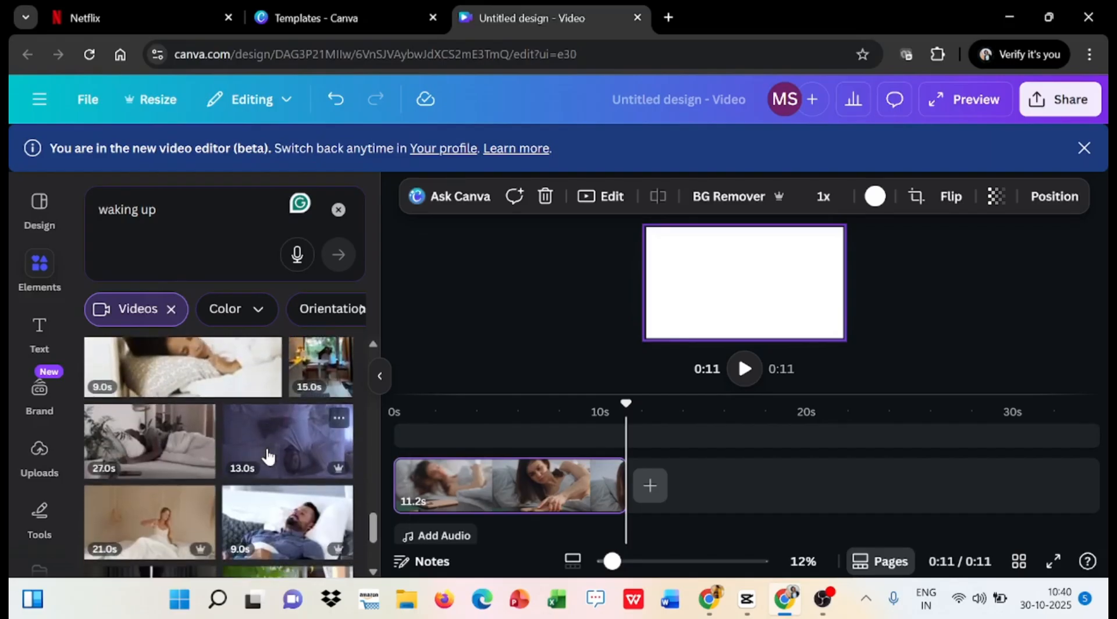
scroll(267, 455, down, 6)
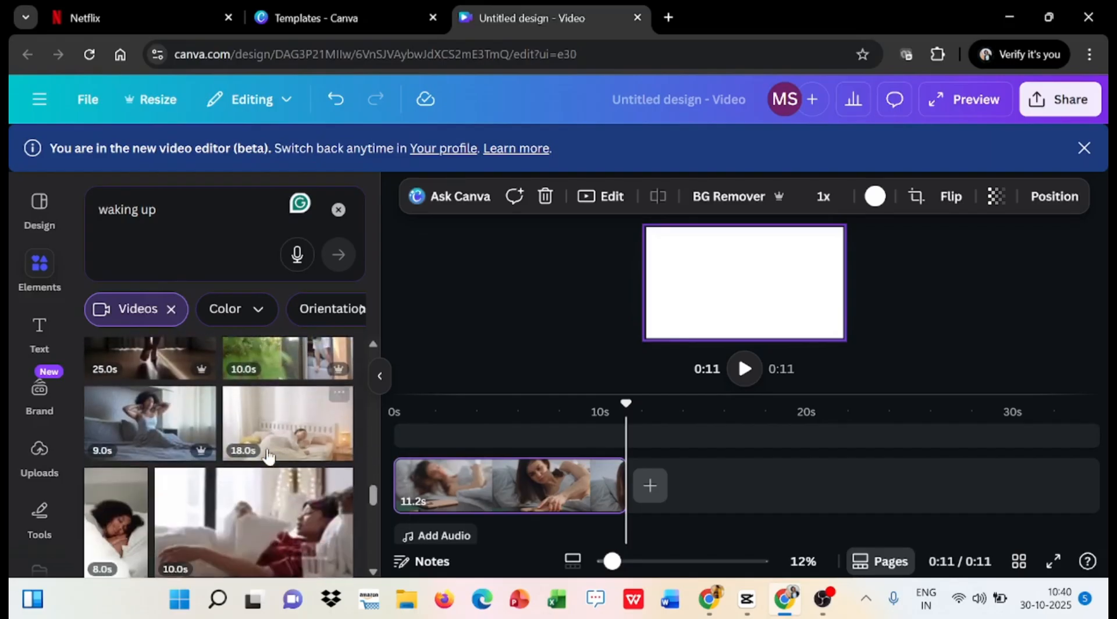
scroll(268, 457, down, 2)
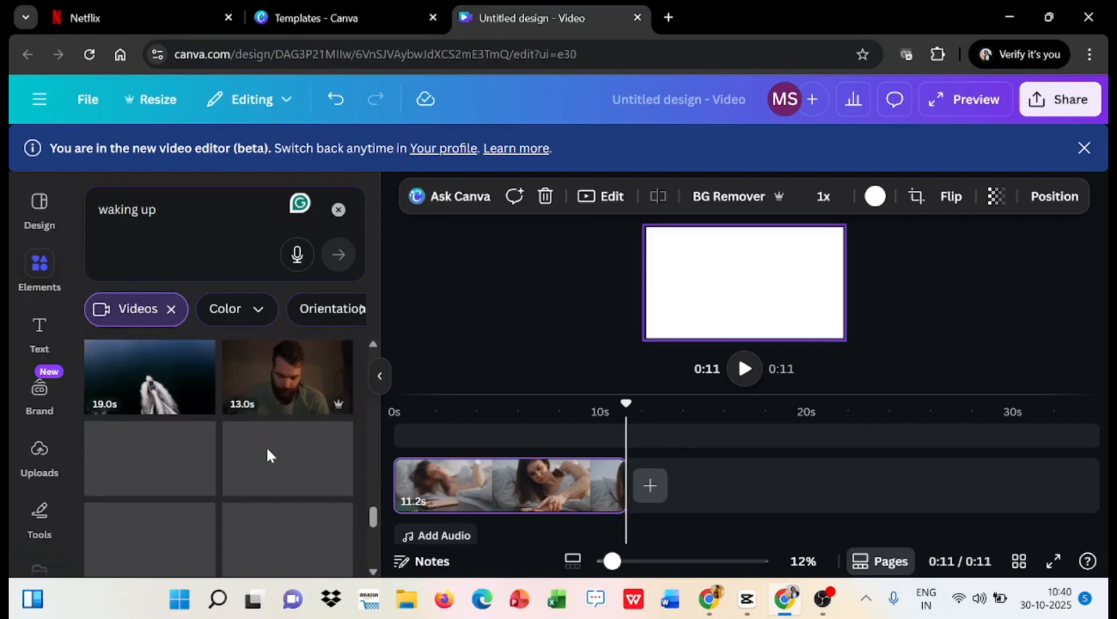
scroll(269, 457, up, 3)
scroll(268, 457, up, 5)
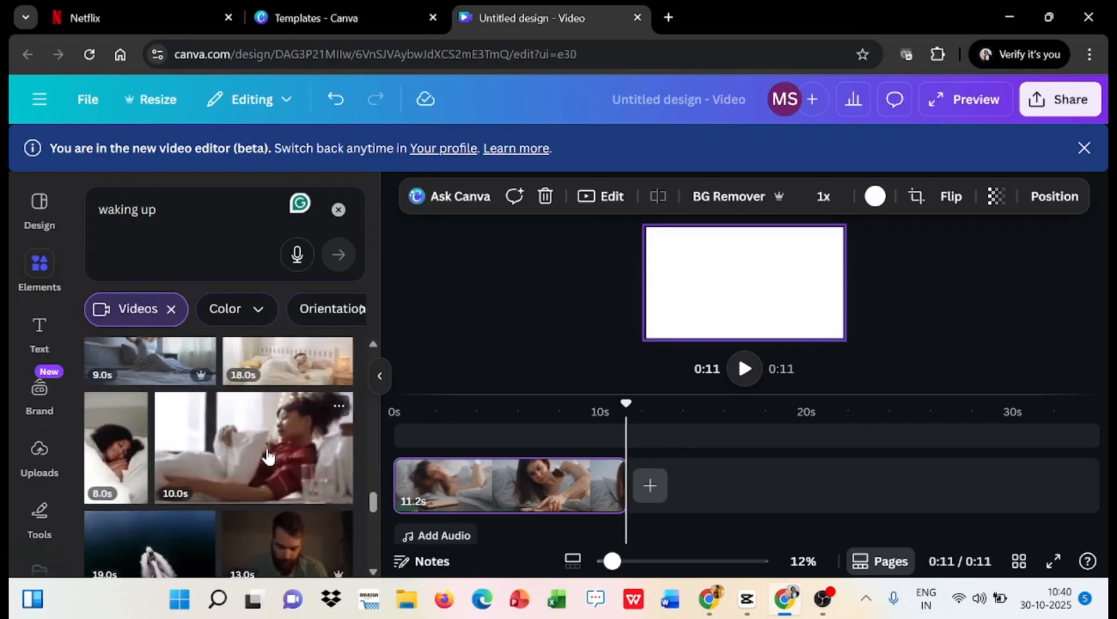
scroll(268, 456, up, 3)
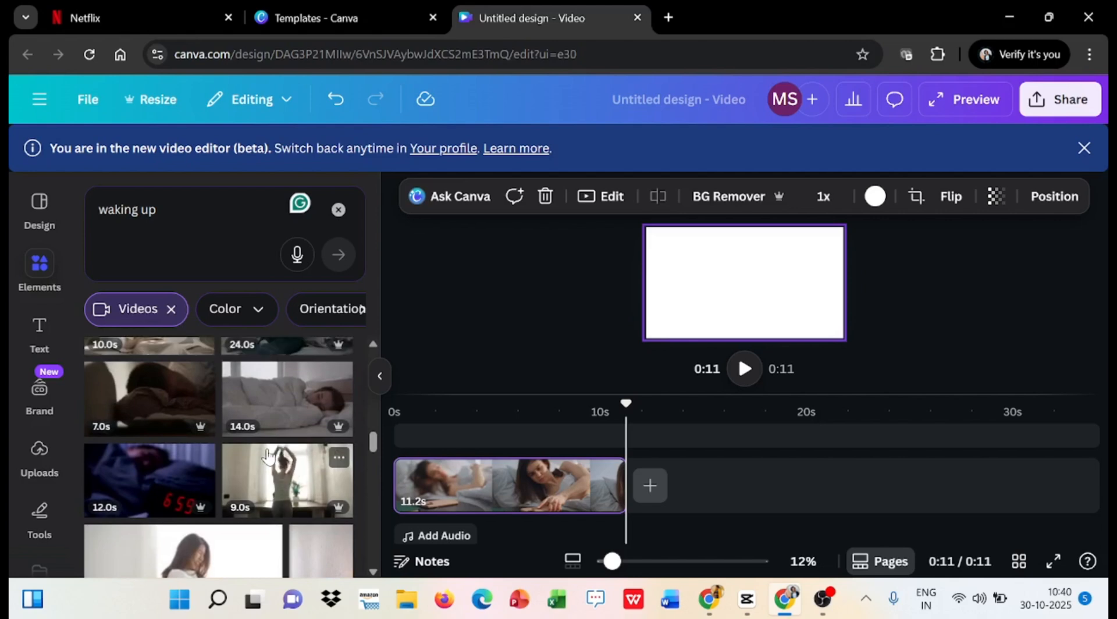
scroll(268, 457, up, 3)
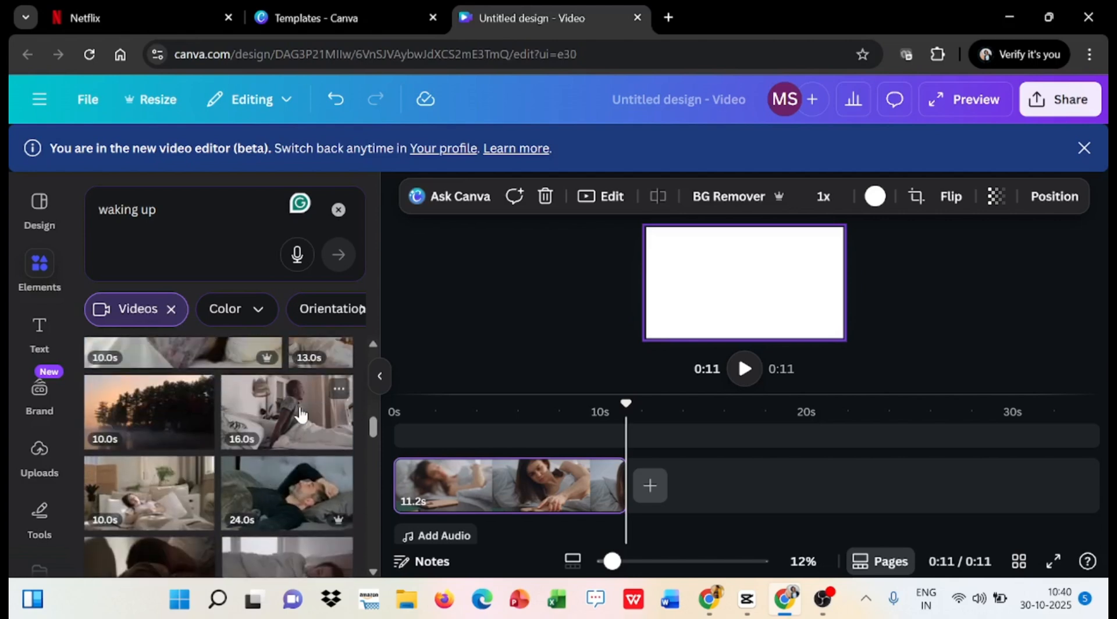
click(300, 414)
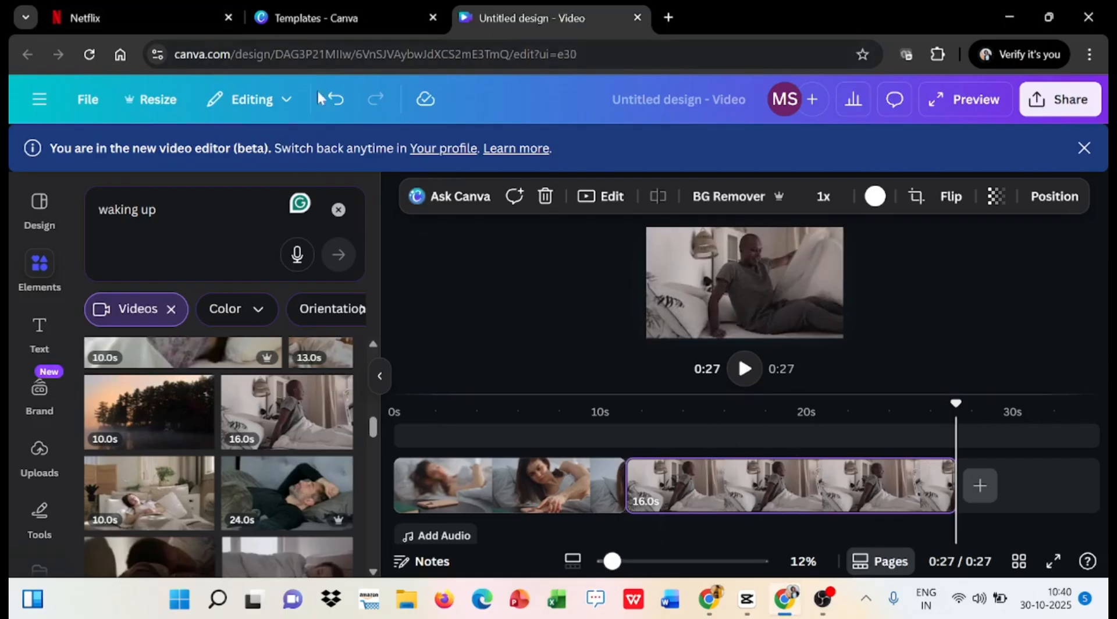
- Undo the addition of the man's clip and add the same 16-second clip again
click(336, 101)
click(335, 103)
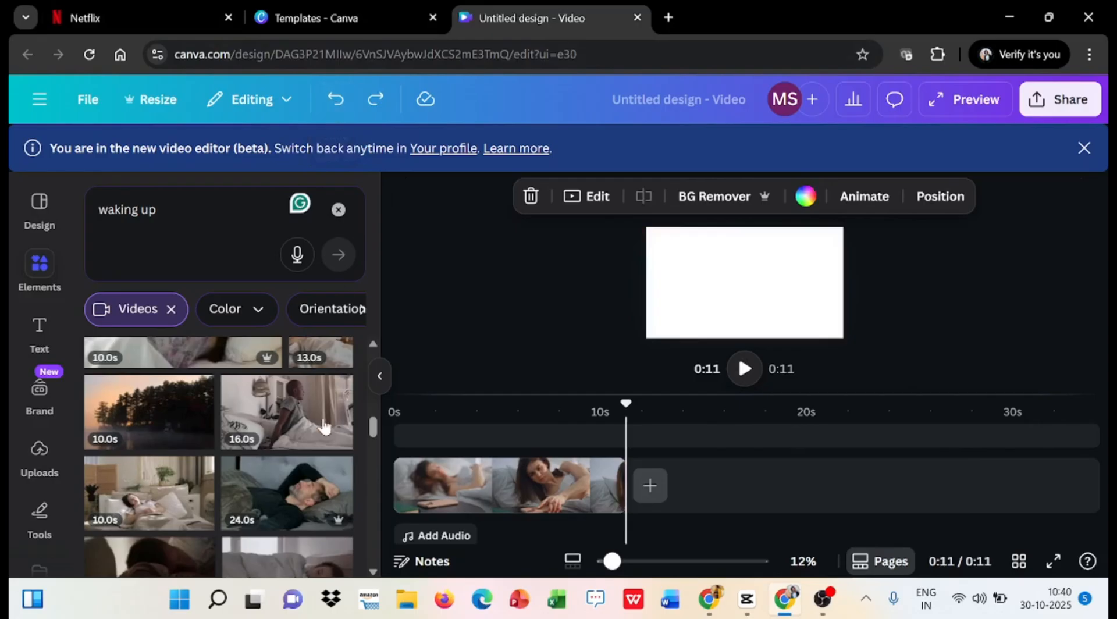
click(291, 416)
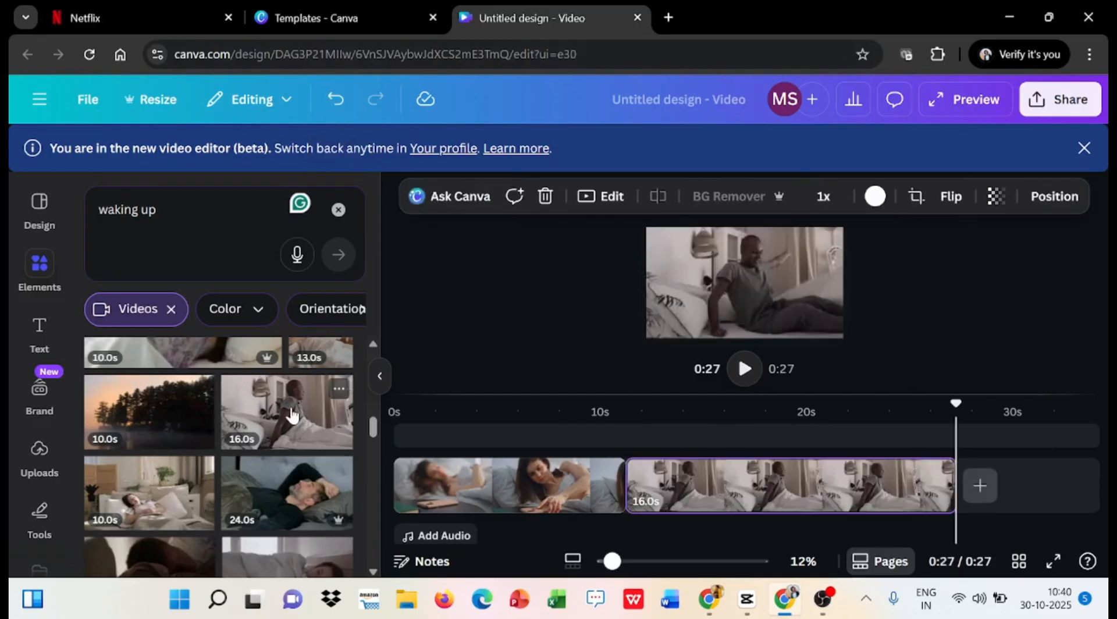
- Play the timeline from about 0:10 and split the man's clip at about 0:20
click(608, 521)
key(space)
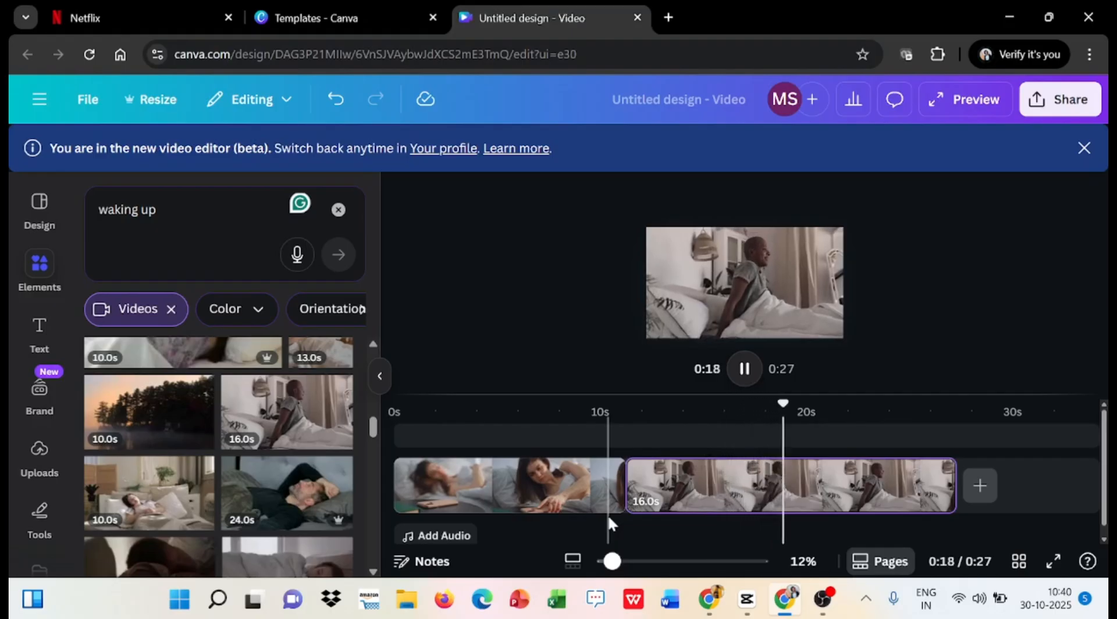
key(space)
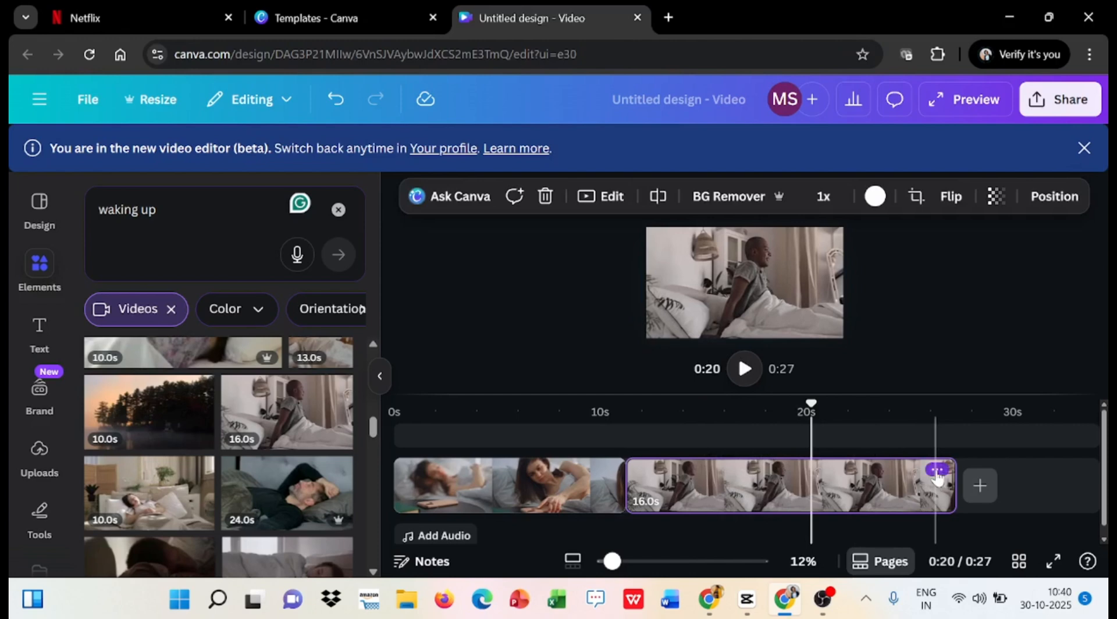
click(936, 472)
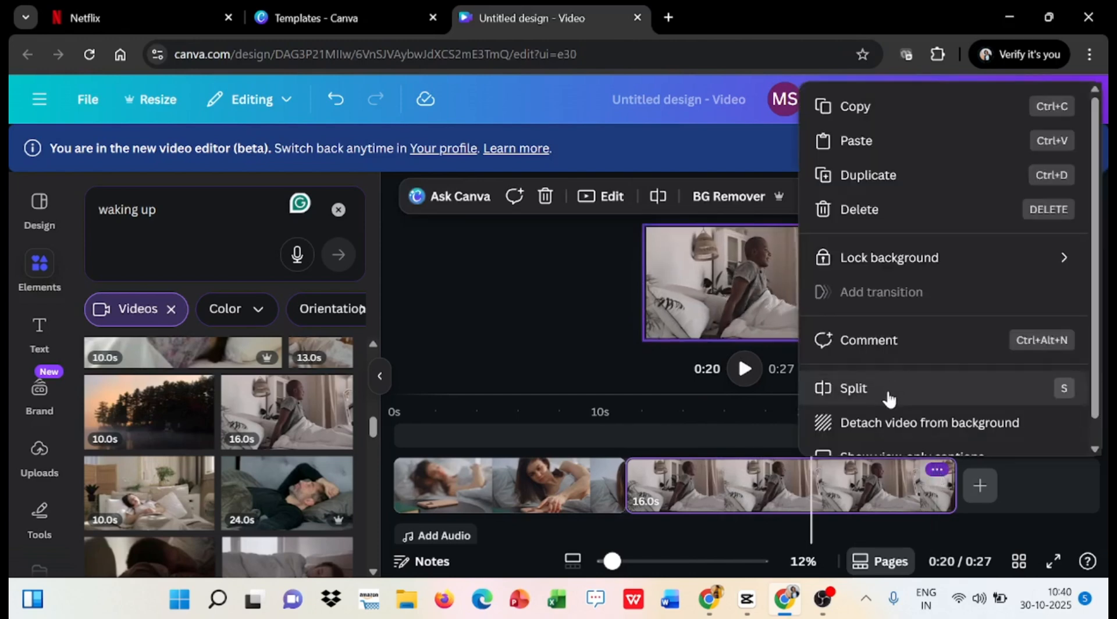
scroll(888, 399, down, 1)
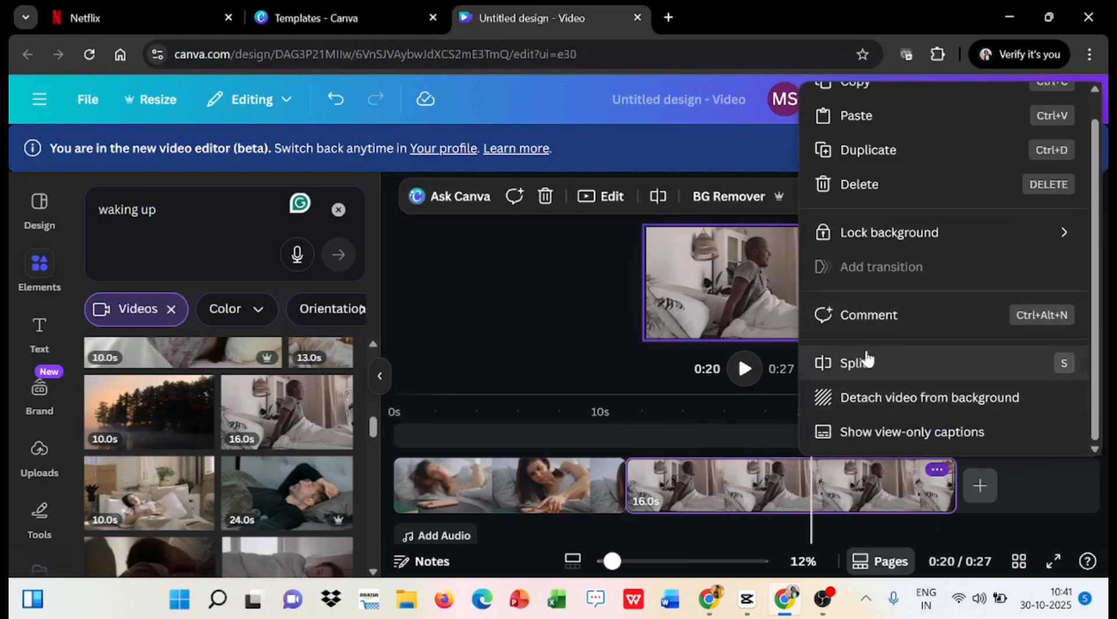
click(865, 362)
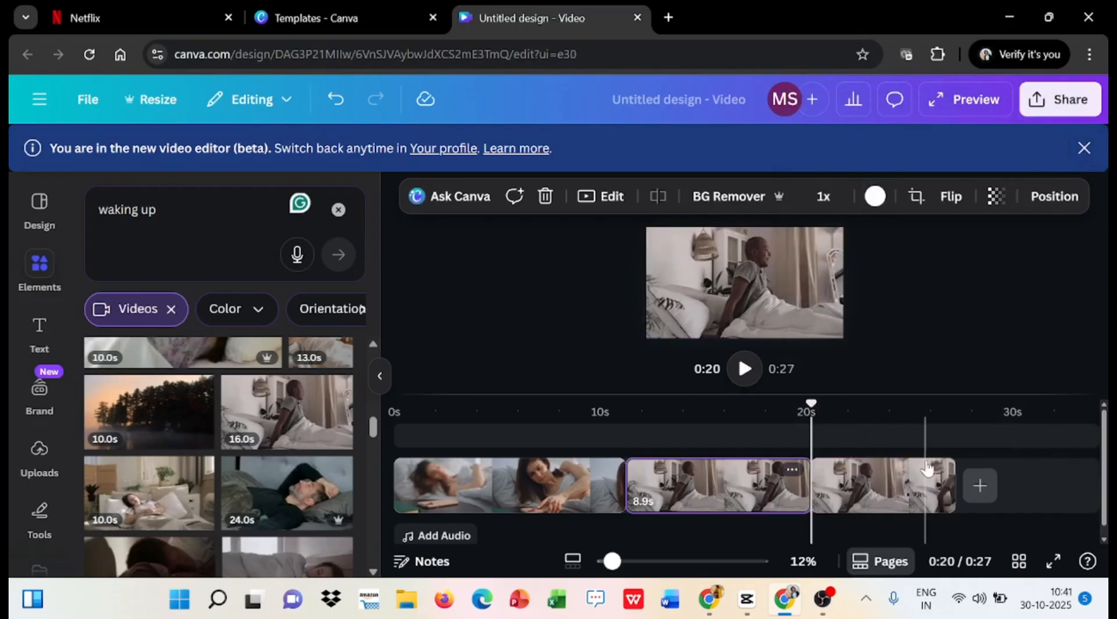
- Delete the part of the man's clip that follows the split at about 0:20
click(929, 478)
click(936, 470)
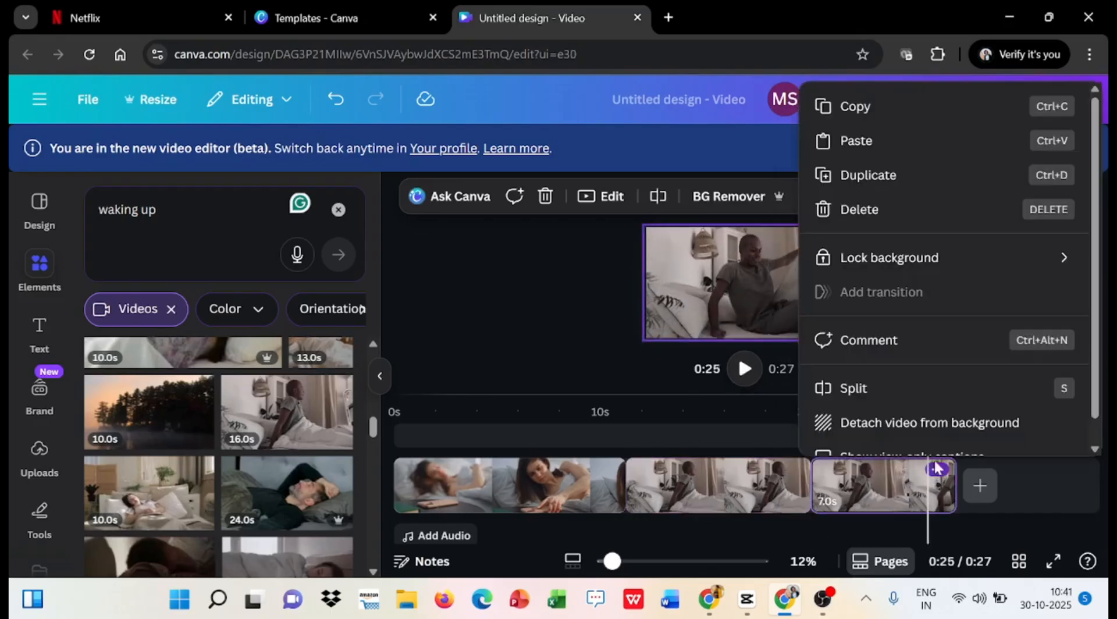
click(857, 218)
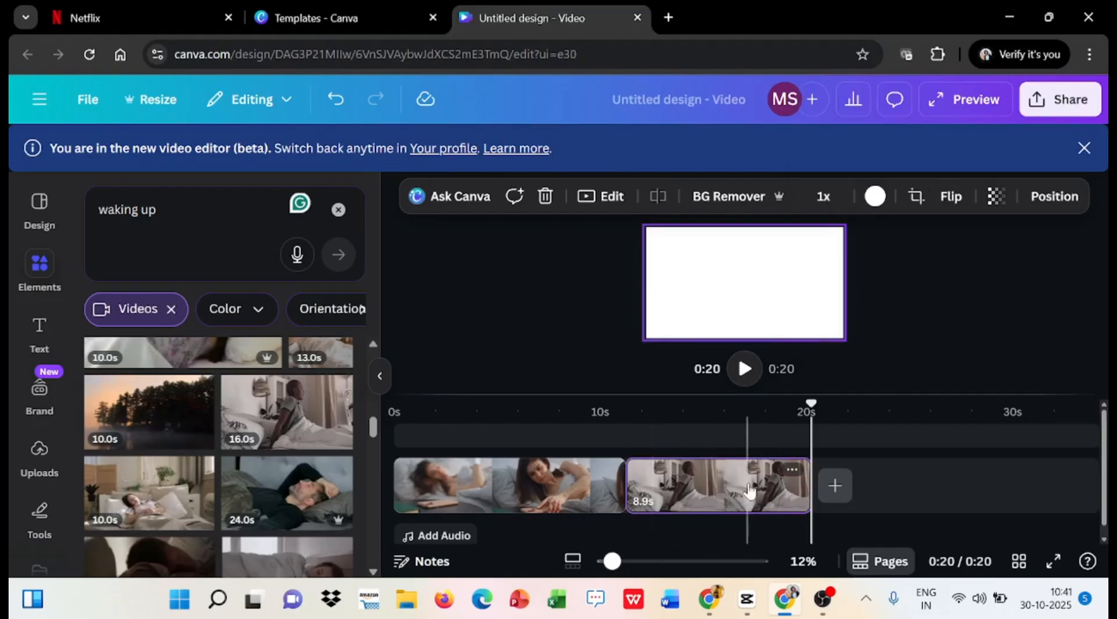
- Play the timeline from about 0:07 to check the transition from the woman's clip to the man's clip
click(550, 513)
key(space)
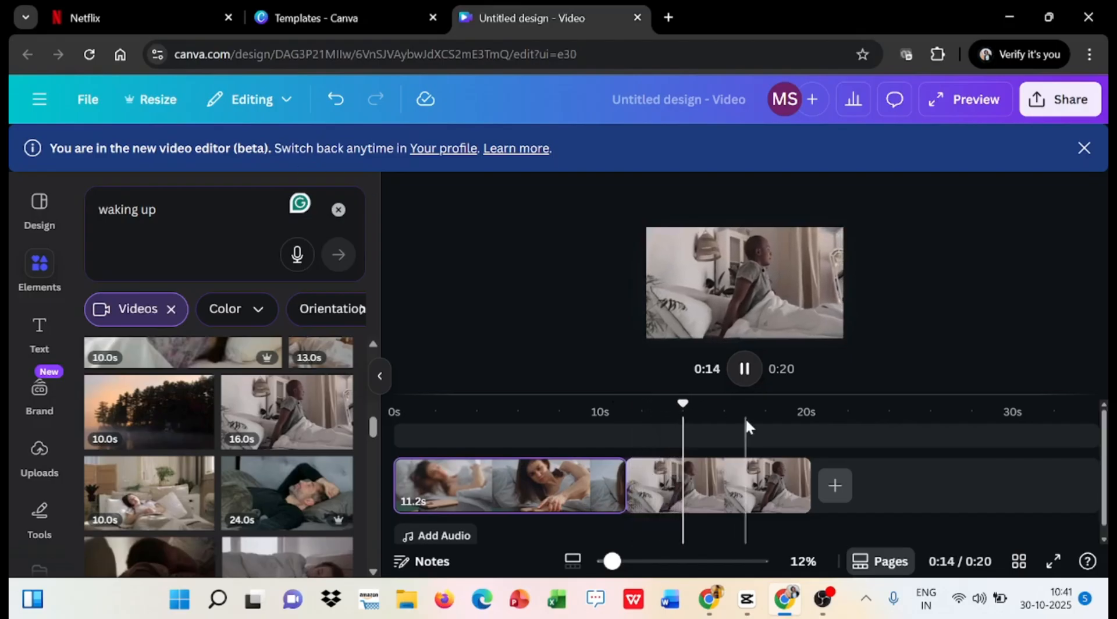
click(746, 370)
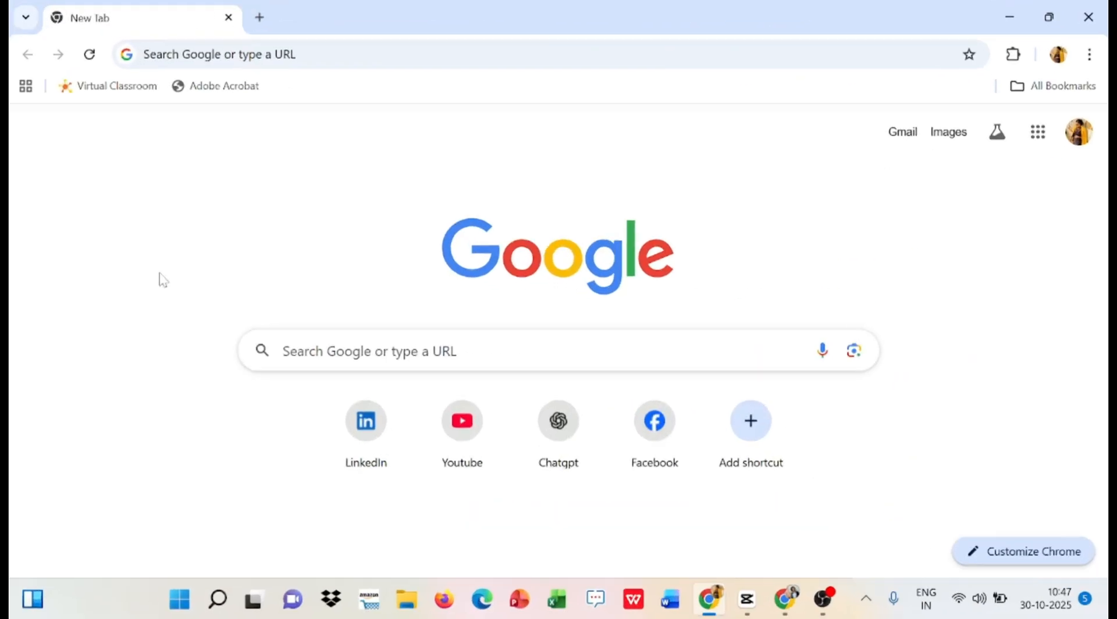
- Search Google for elevenlabs, open the ElevenLabs website and proceed to sign-up for the full audio platform
click(369, 350)
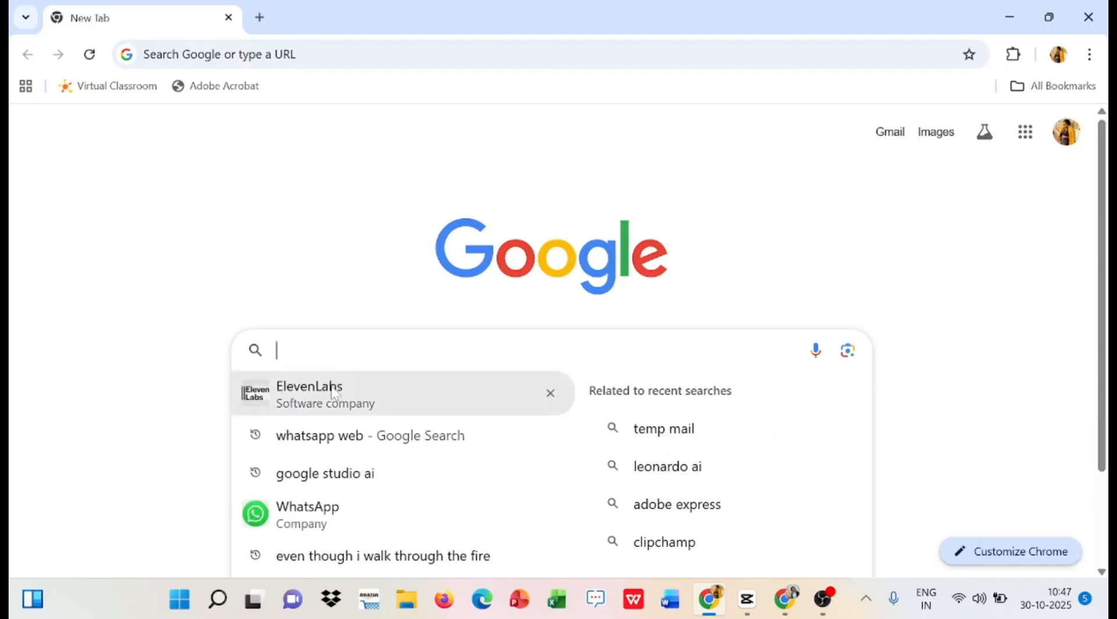
text(e)
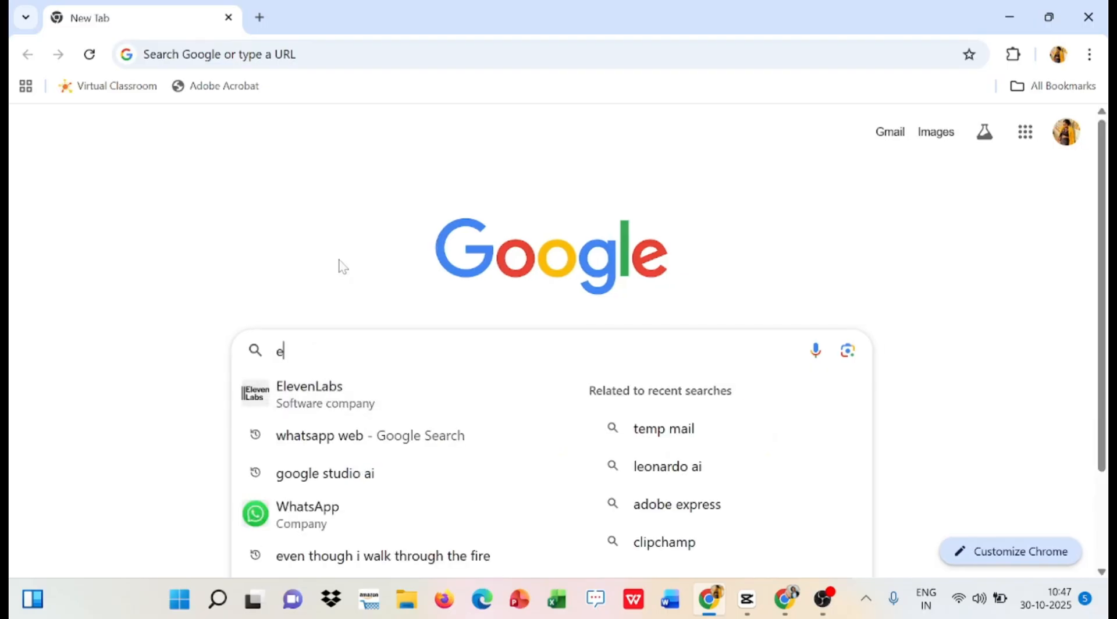
text(le)
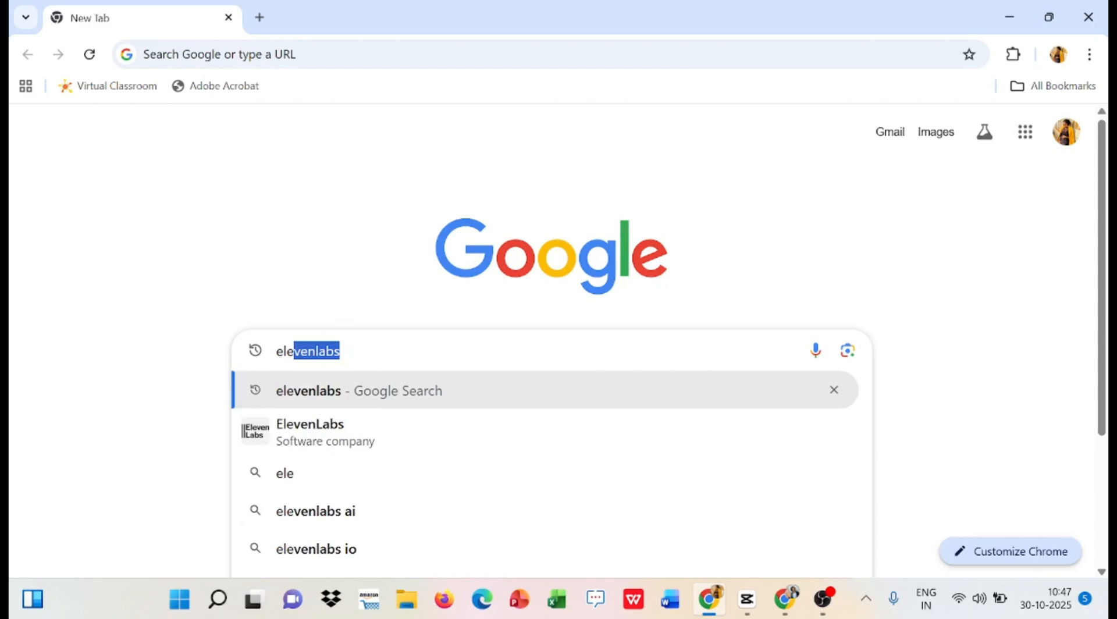
key(Return)
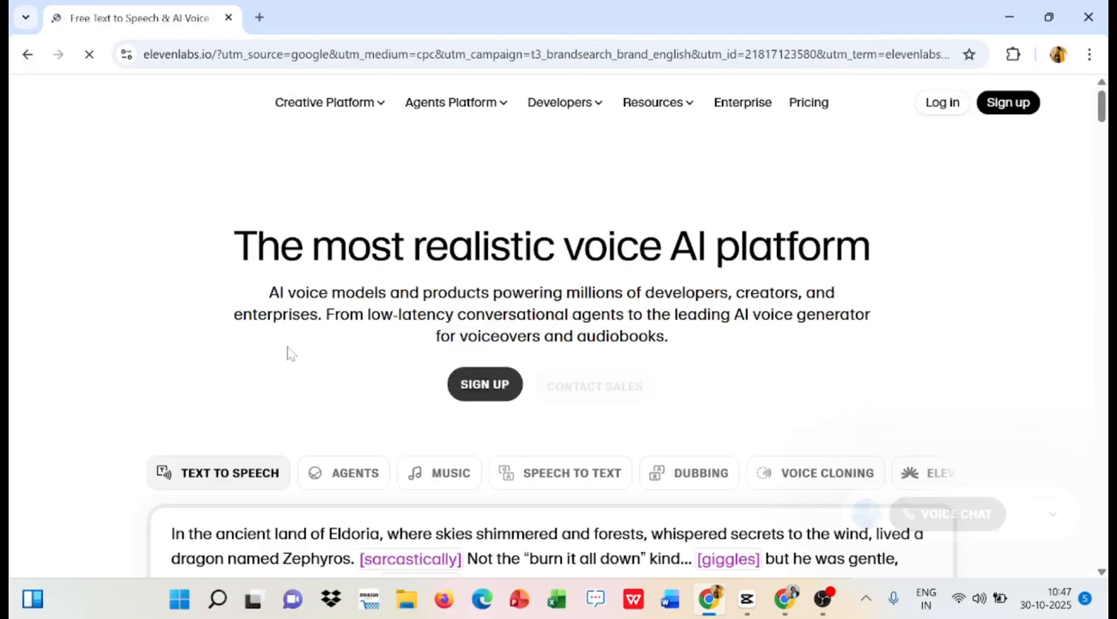
scroll(445, 475, down, 7)
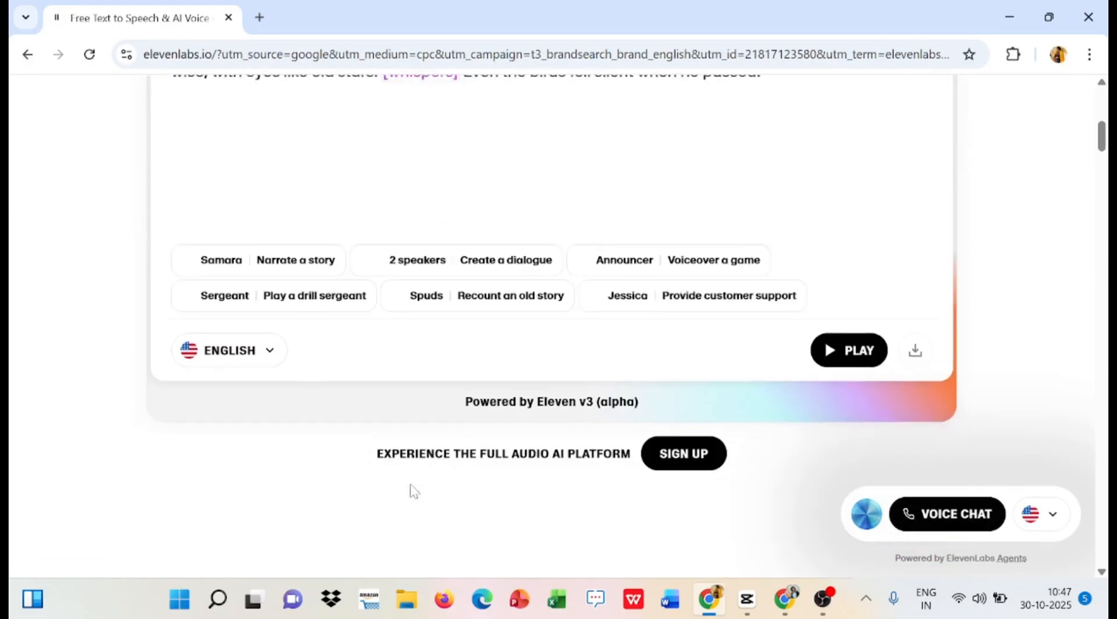
click(672, 459)
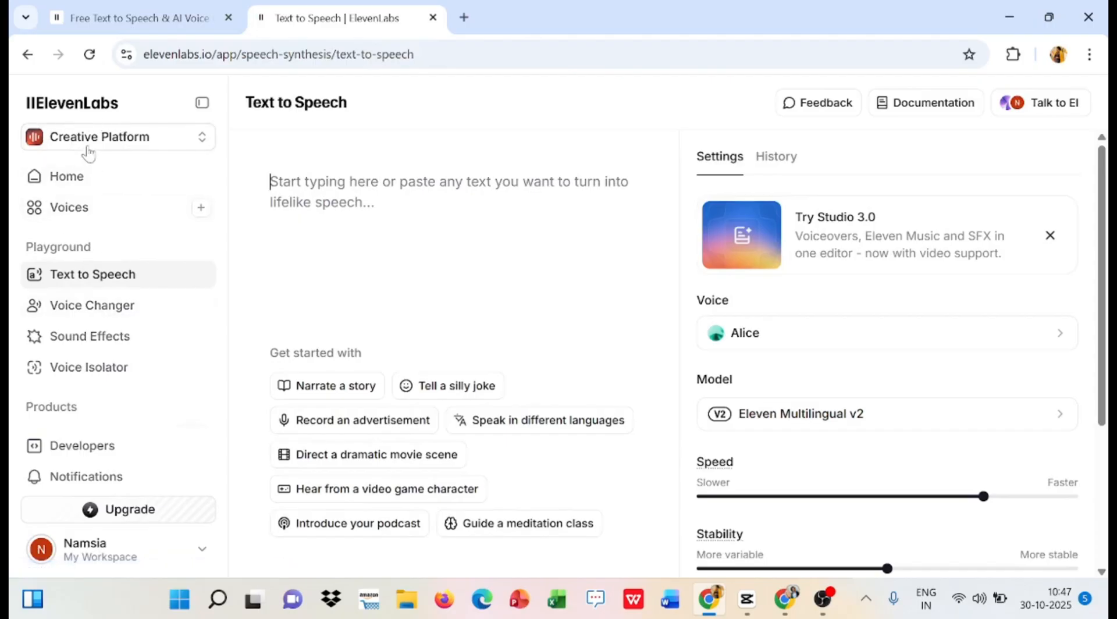
- Paste the motivational script into Text to Speech and preview the Alice, Callum and Grace voices
click(96, 287)
key(ctrl+v)
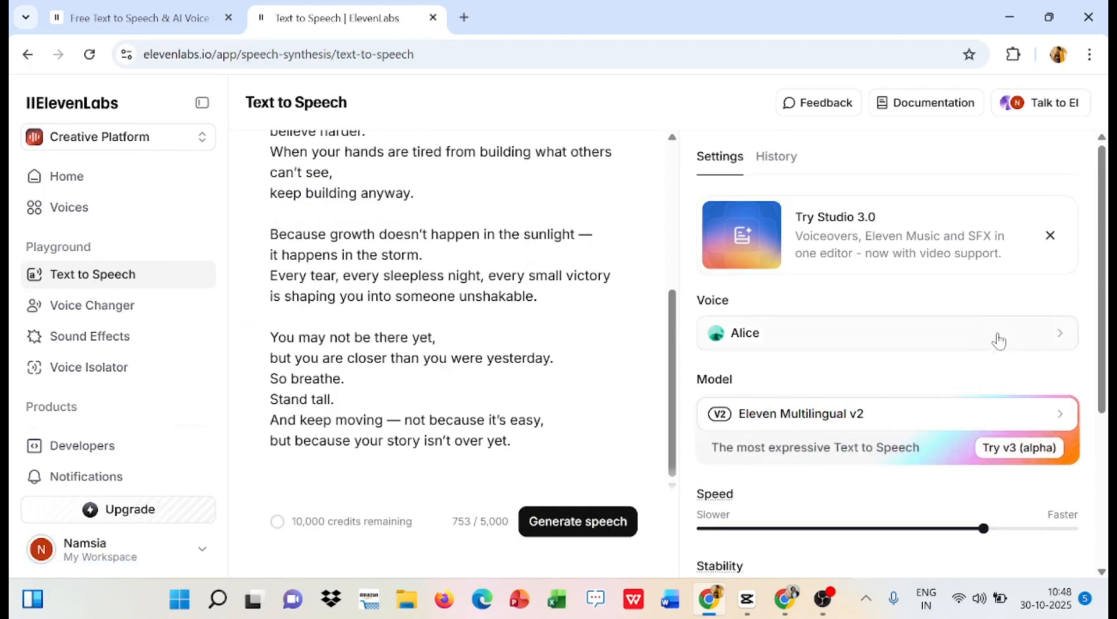
click(999, 340)
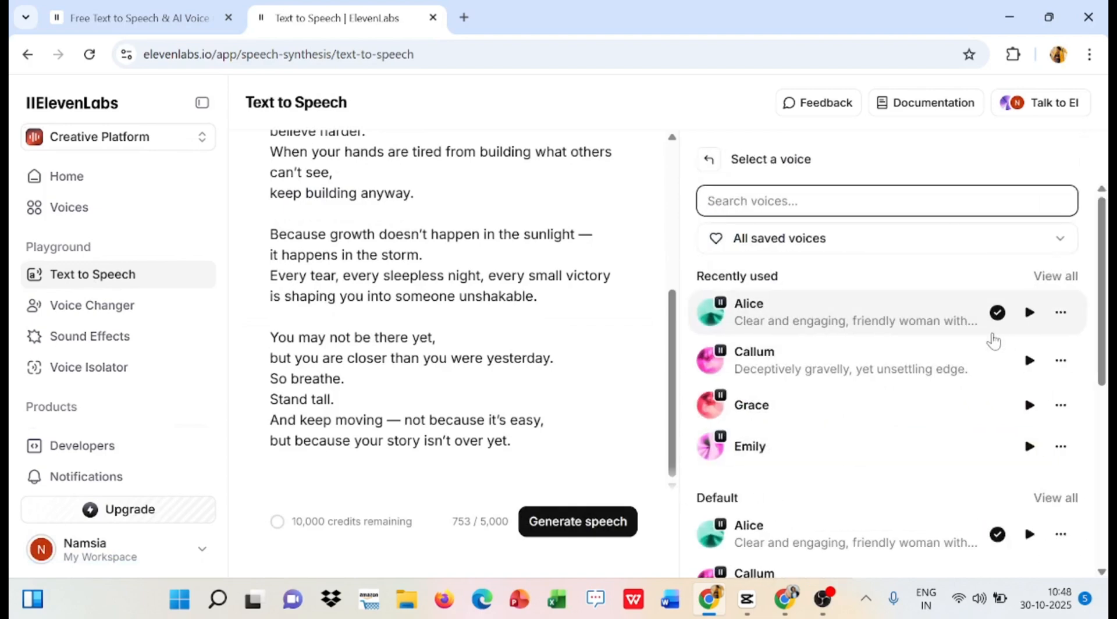
click(1030, 314)
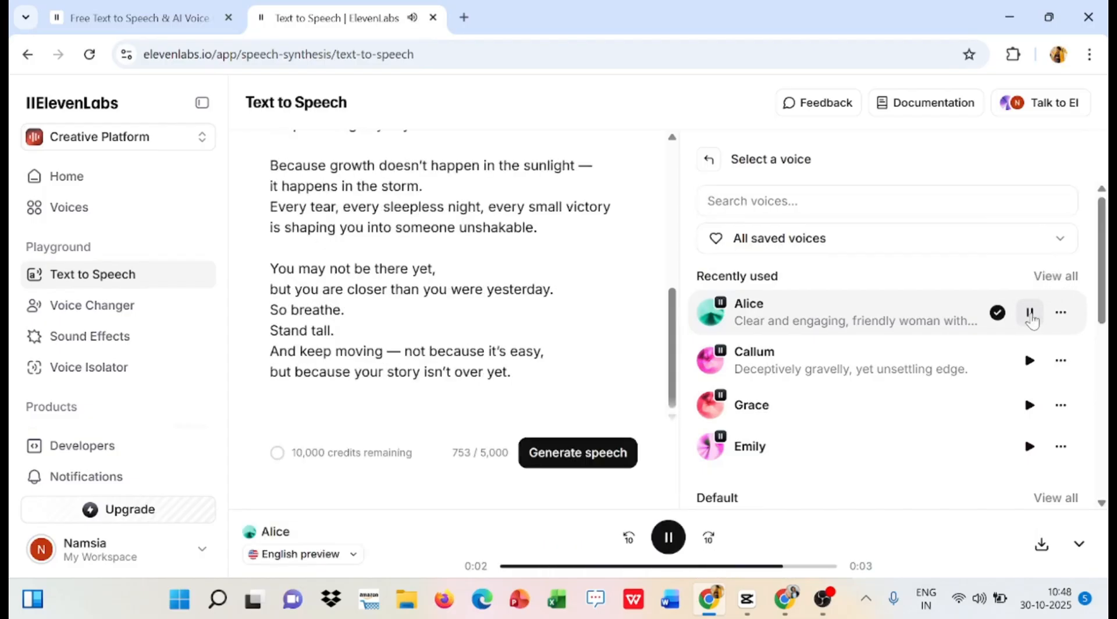
click(1030, 362)
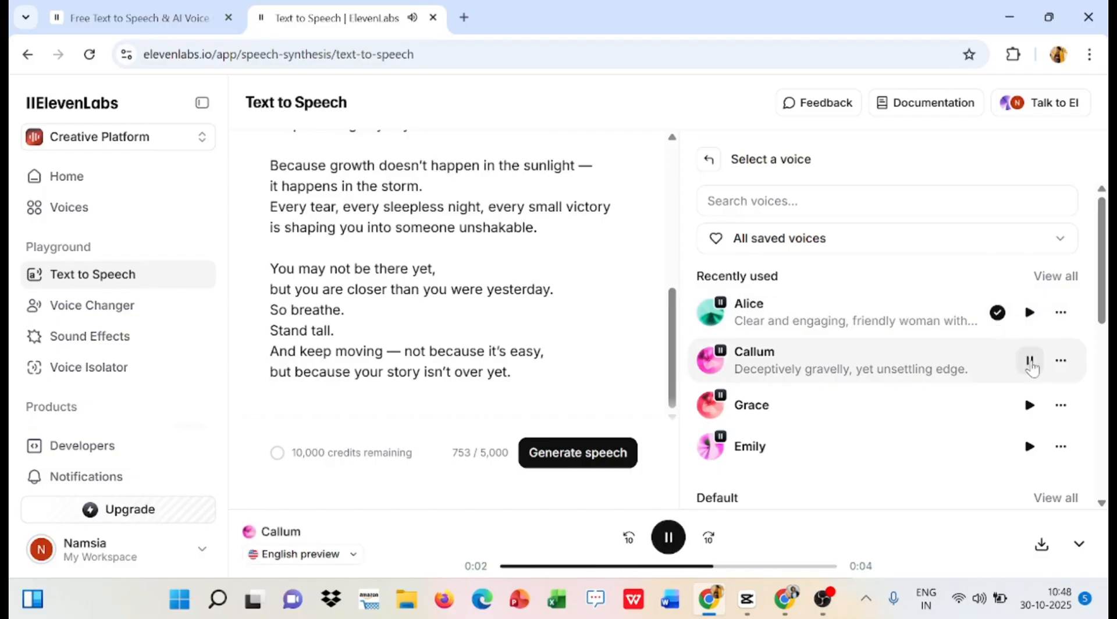
click(1028, 406)
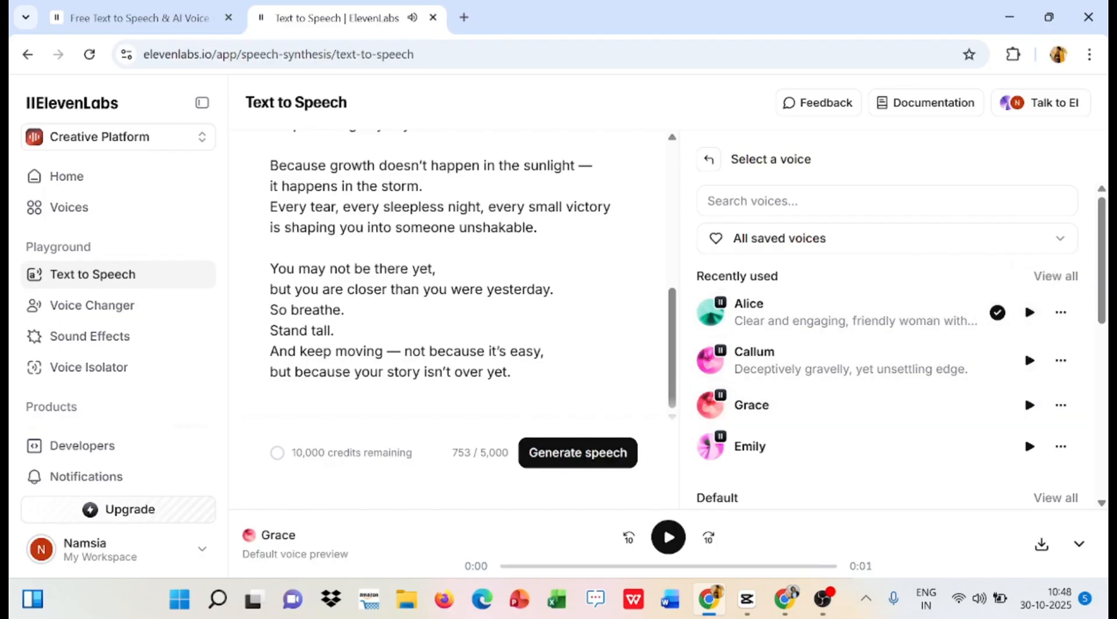
- Generate the speech with the Alice voice, listen to part of it and download the audio
click(572, 465)
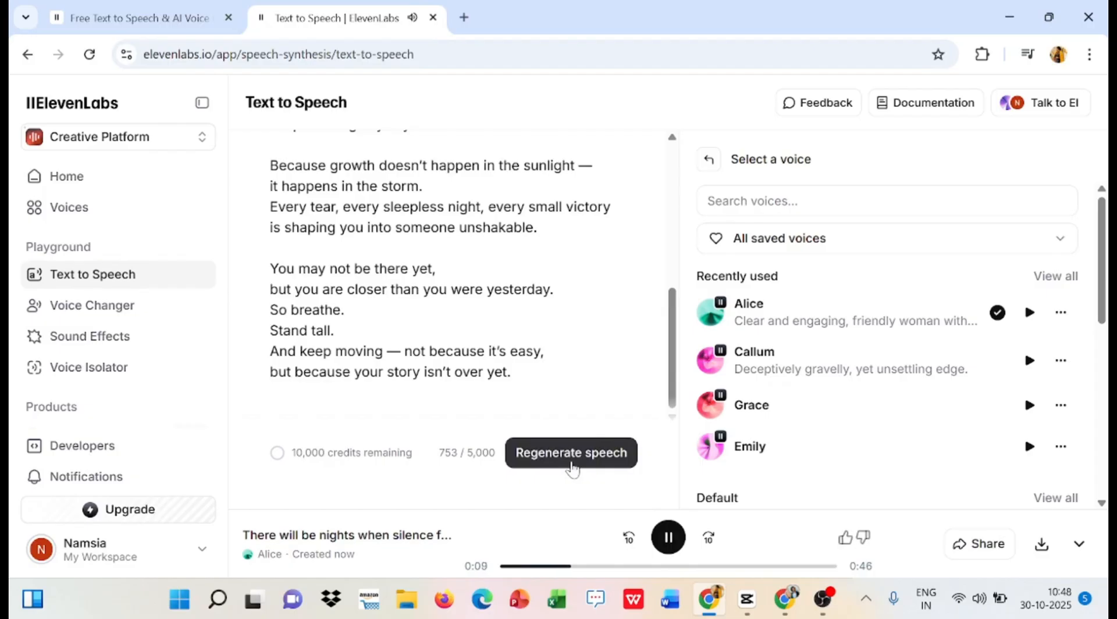
click(572, 466)
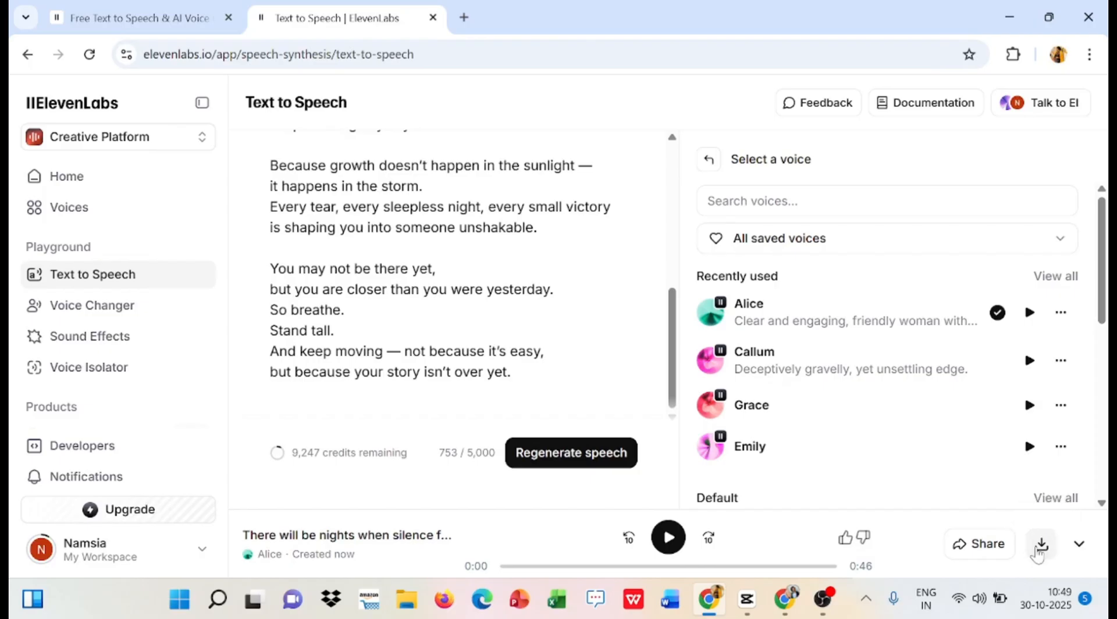
click(1042, 545)
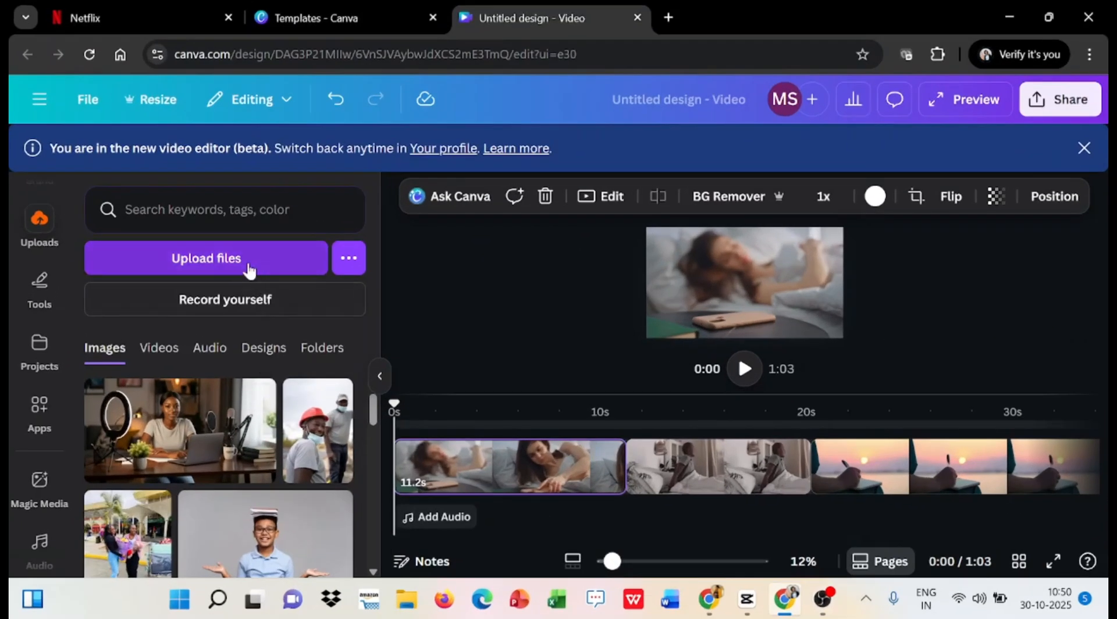
- In Canva, upload the ElevenLabs Alice MP3 from Downloads and add it to the timeline as the voiceover
click(249, 265)
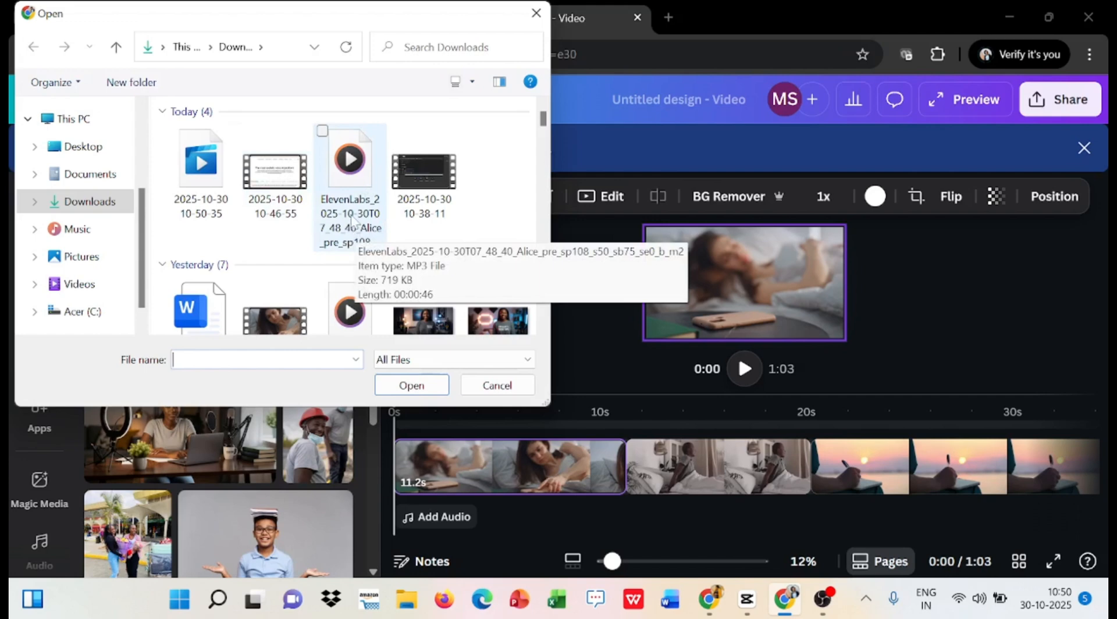
click(351, 220)
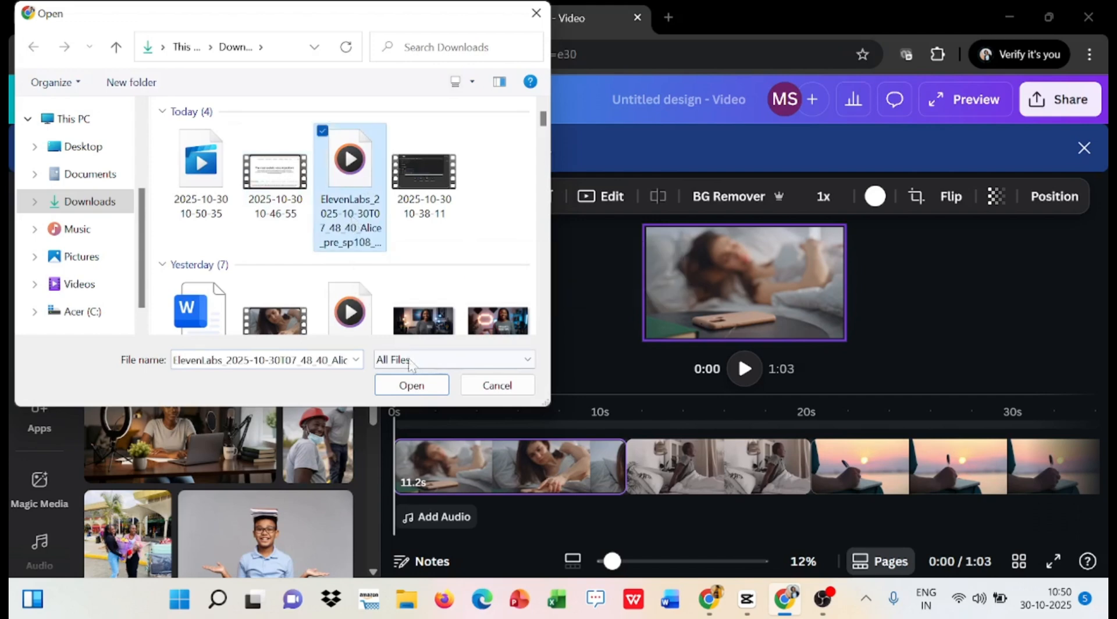
click(412, 385)
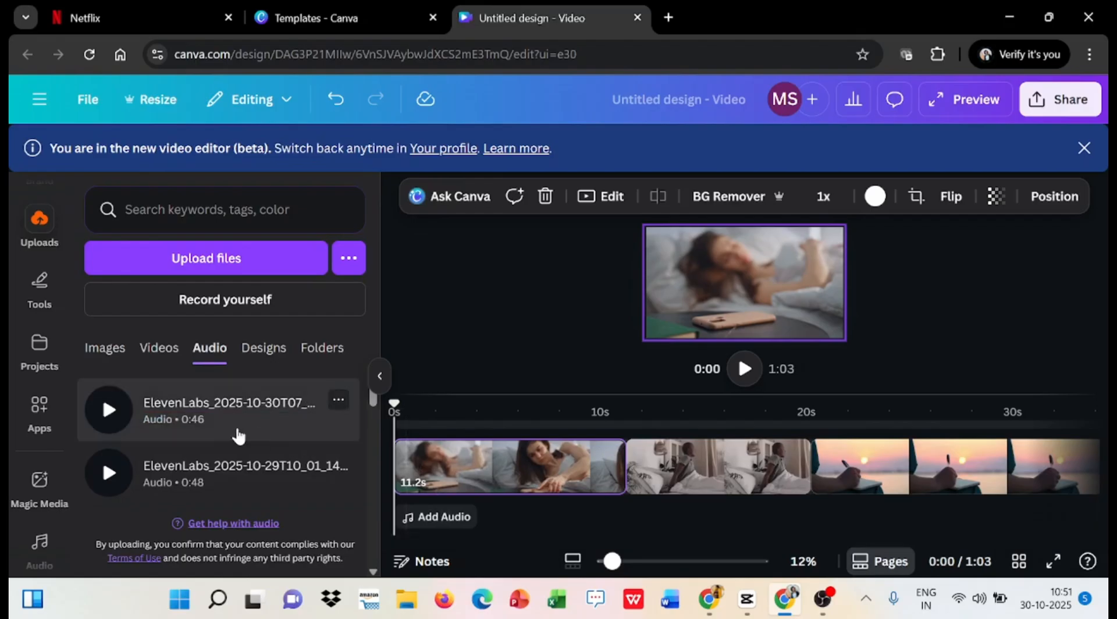
click(238, 435)
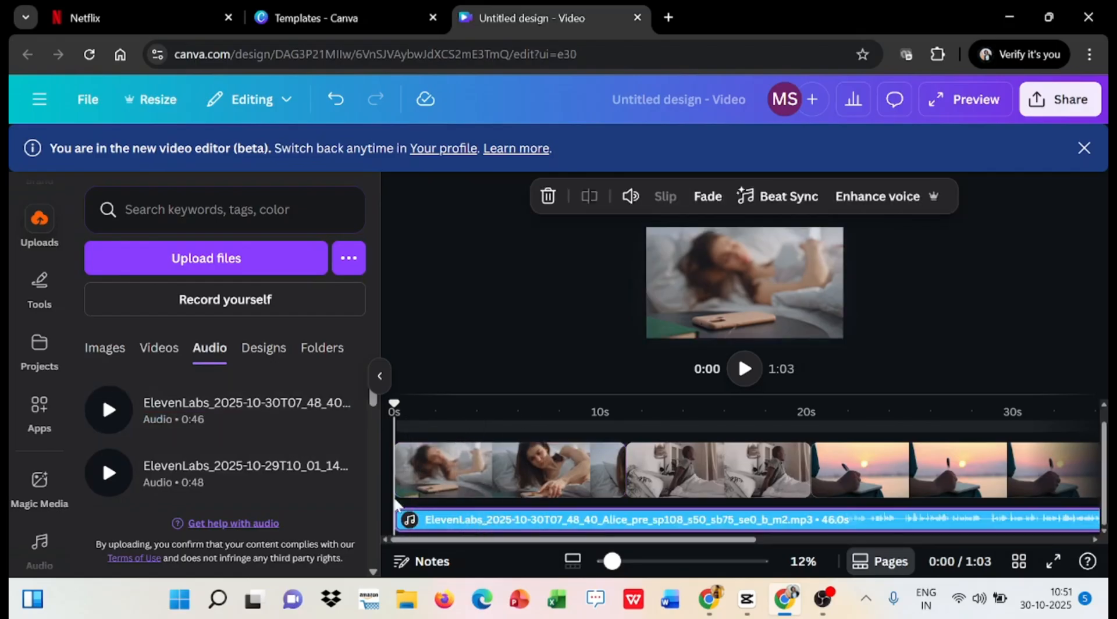
- Play the voiceover to about 0:09 and shorten the woman's clip to 8.0 seconds
key(space)
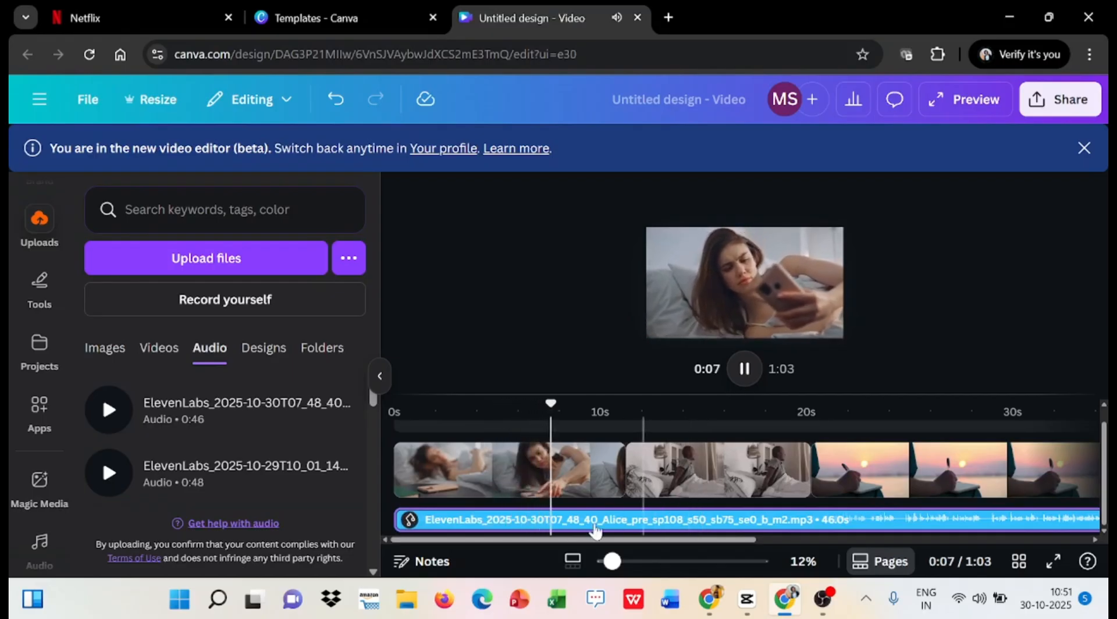
click(688, 523)
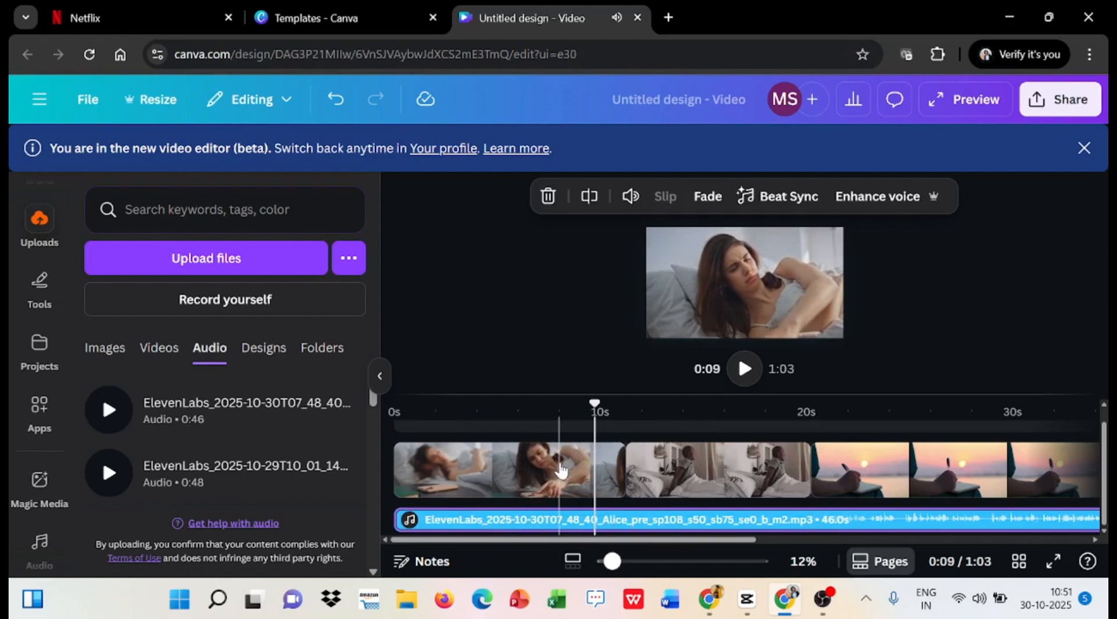
click(560, 469)
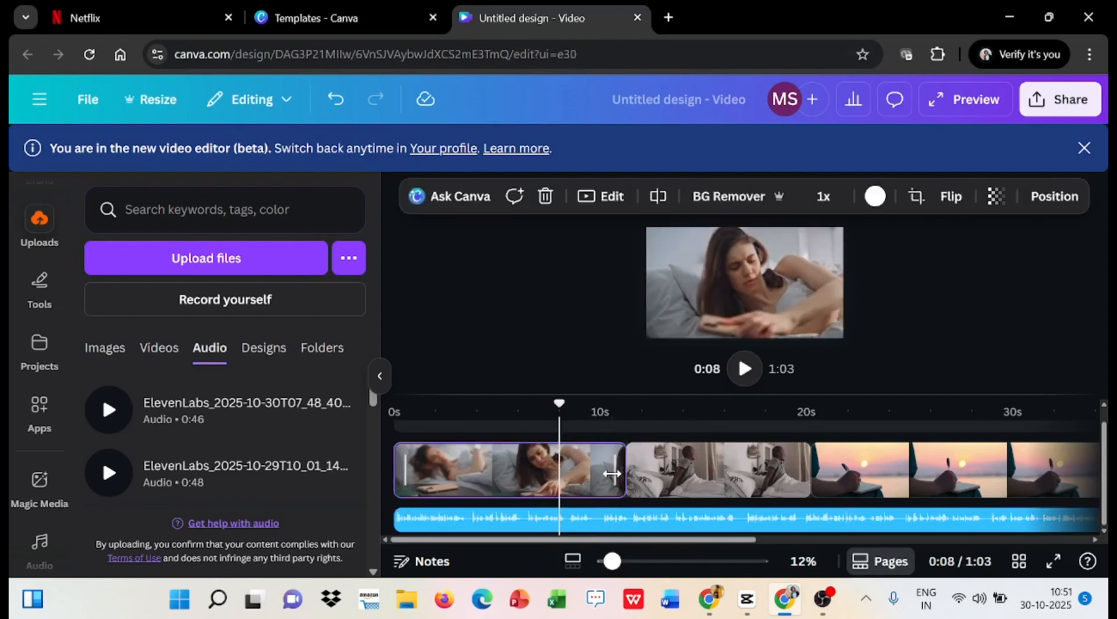
drag(612, 473, 548, 468)
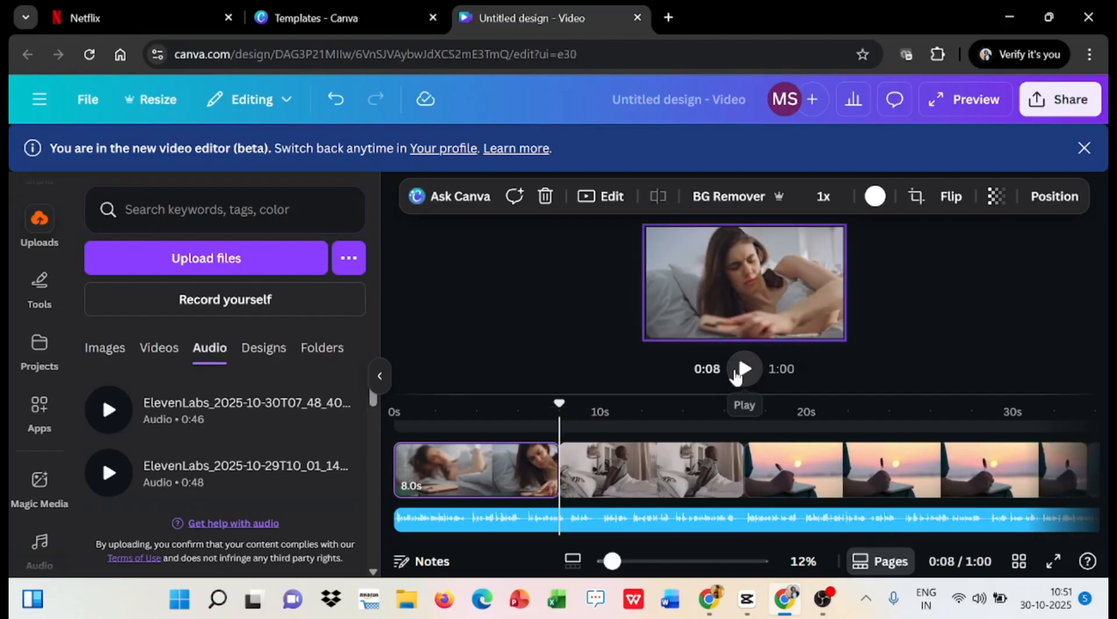
- Play on from 0:08 to about 0:09 and set the end of the woman's clip to 9.9 seconds
click(743, 370)
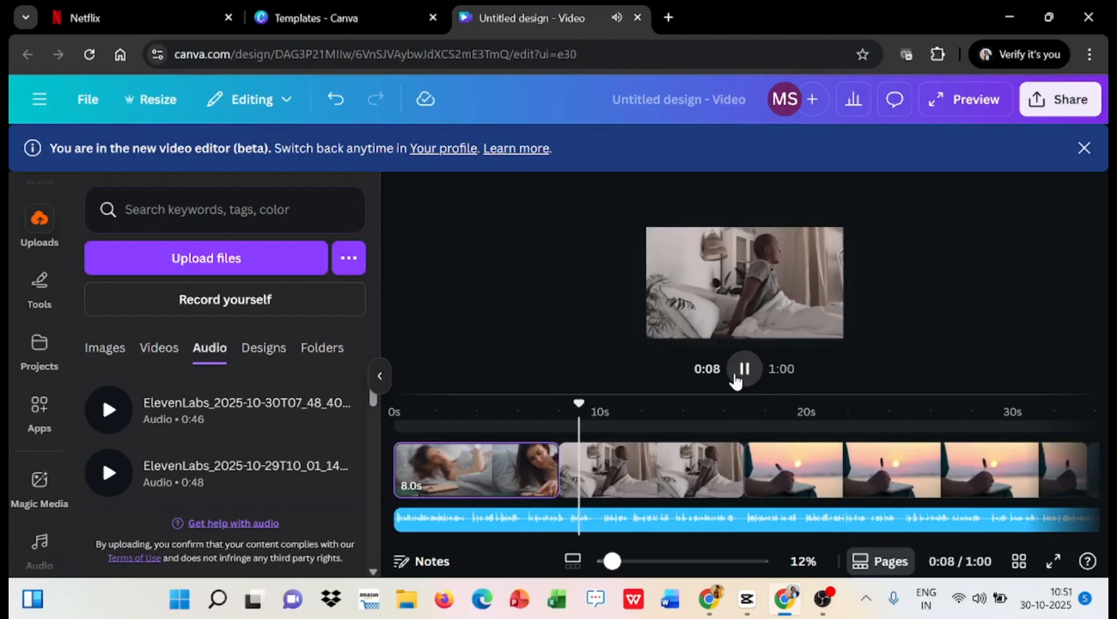
click(736, 377)
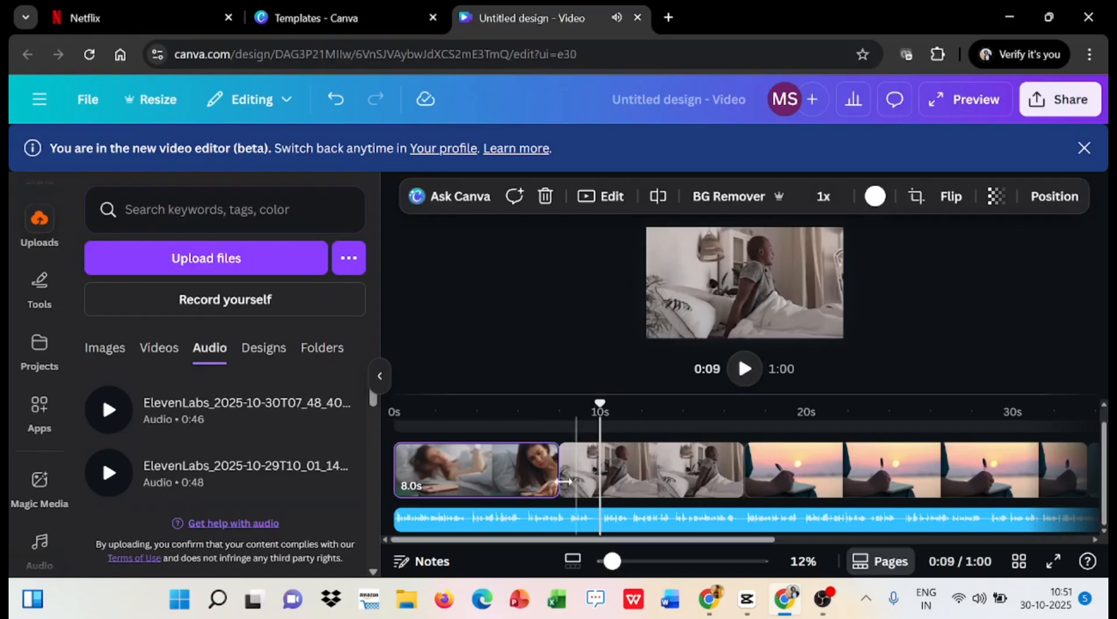
drag(560, 477, 591, 470)
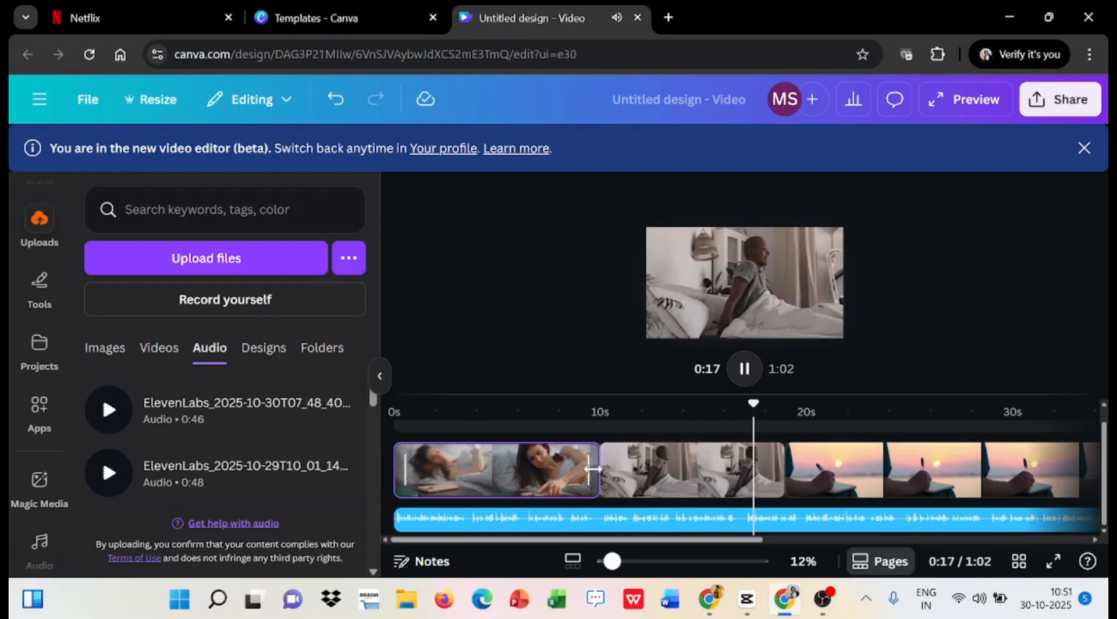
- Stop playback at about 0:18, move back to about 0:17 and shorten the man's clip to 6.8 seconds
key(space)
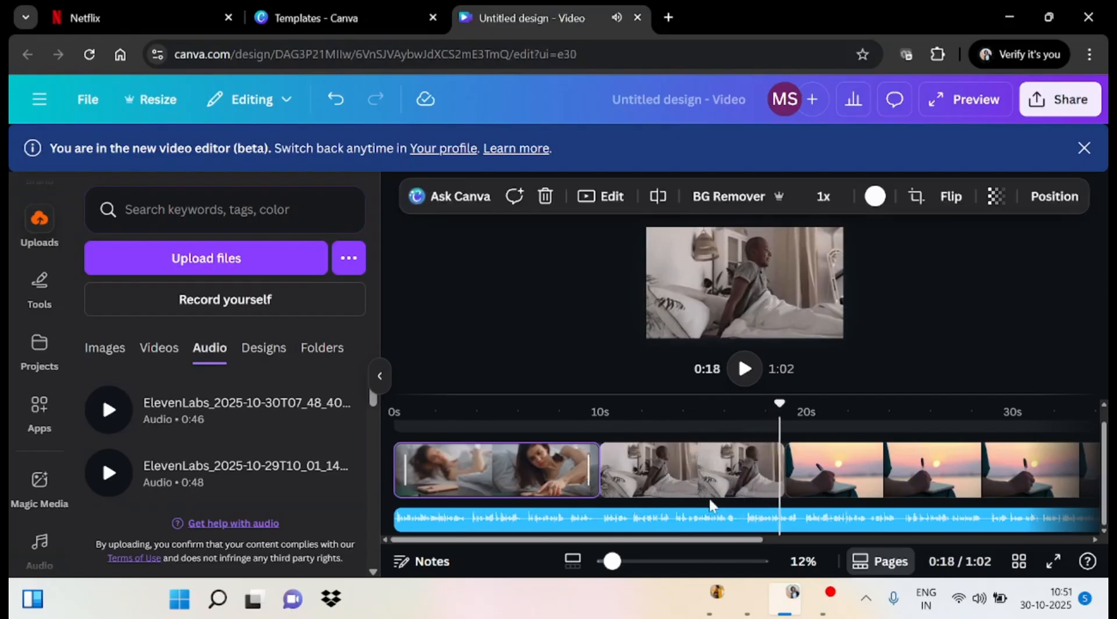
drag(779, 401, 742, 428)
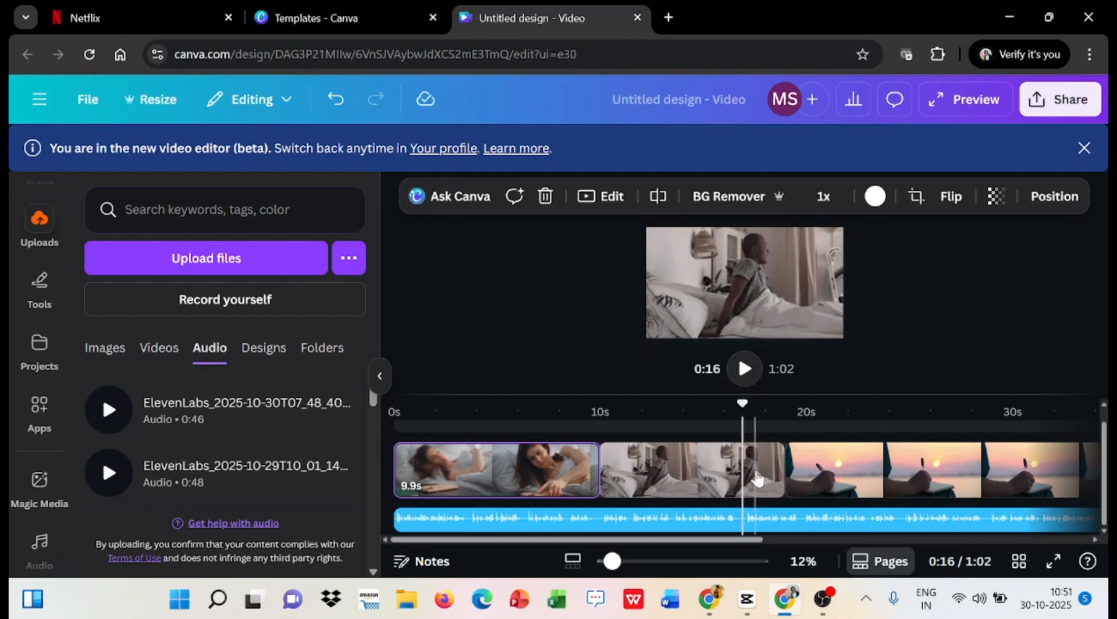
click(756, 486)
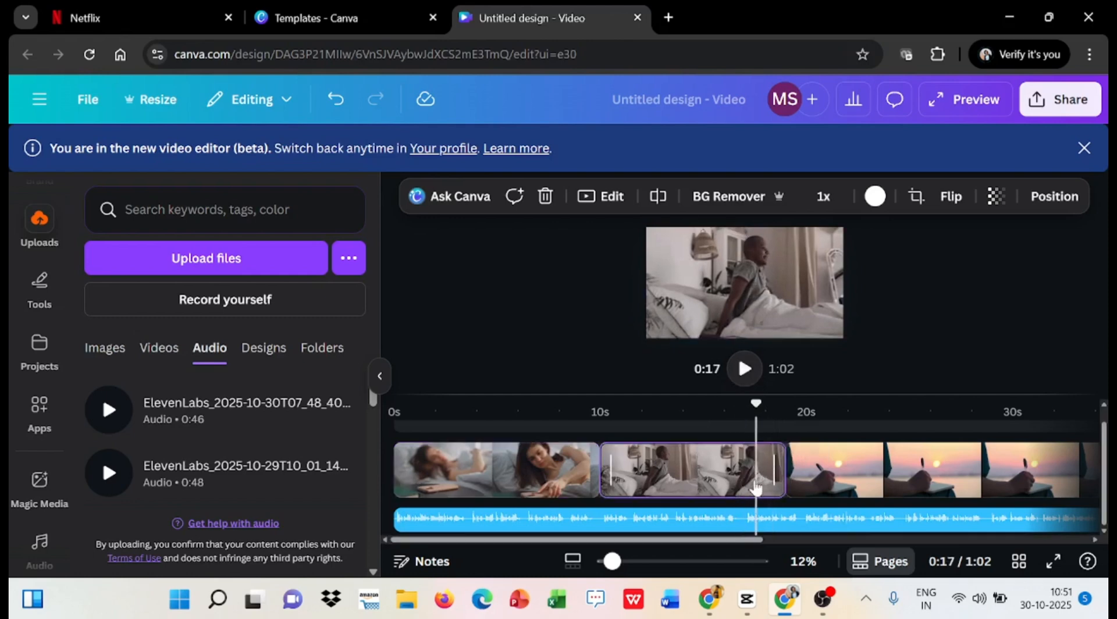
drag(756, 487, 720, 483)
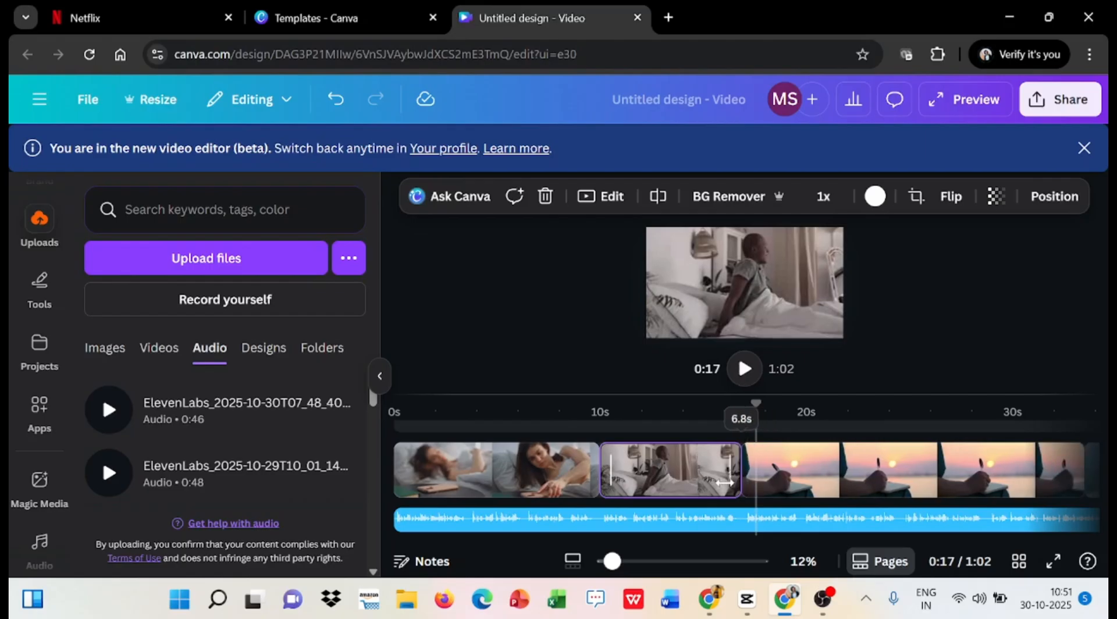
- Play from about 0:13 to 0:19 to check the cut from the man's clip to the sunset writing clip
click(676, 498)
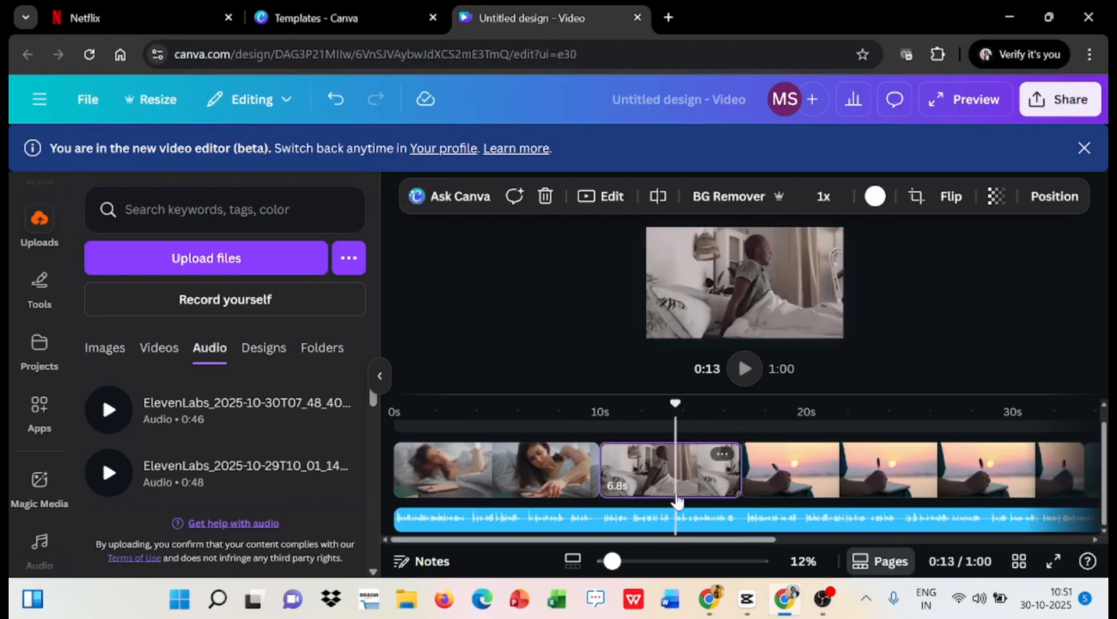
key(space)
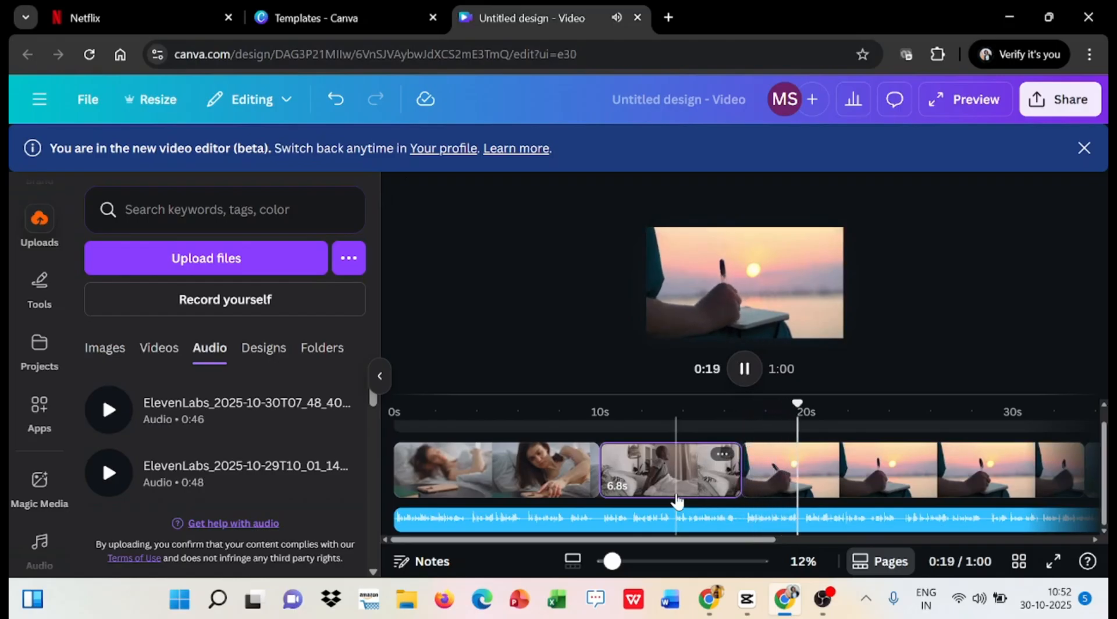
key(space)
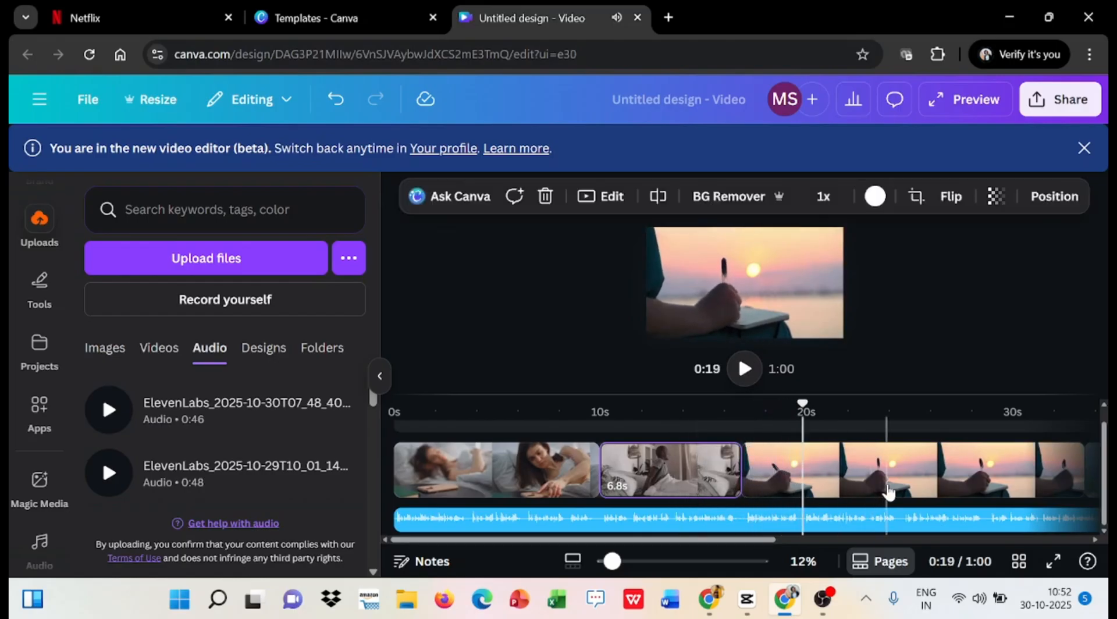
scroll(888, 492, right, 3)
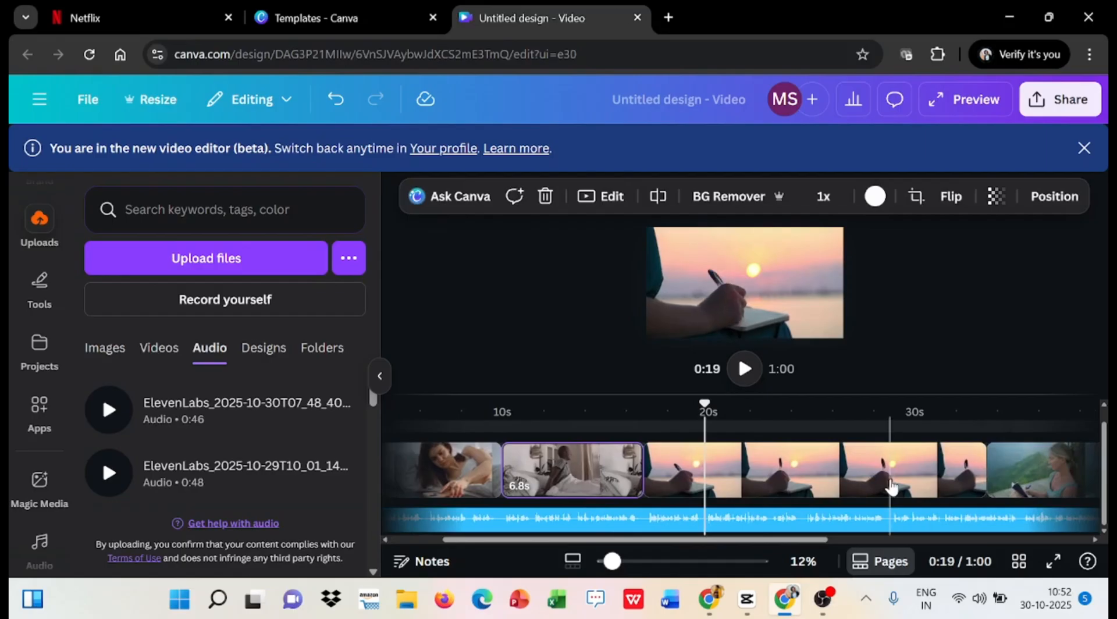
- Shorten the sunset writing clip to 2.8 seconds and play from about 0:15 to 0:24 to check the cut
click(890, 487)
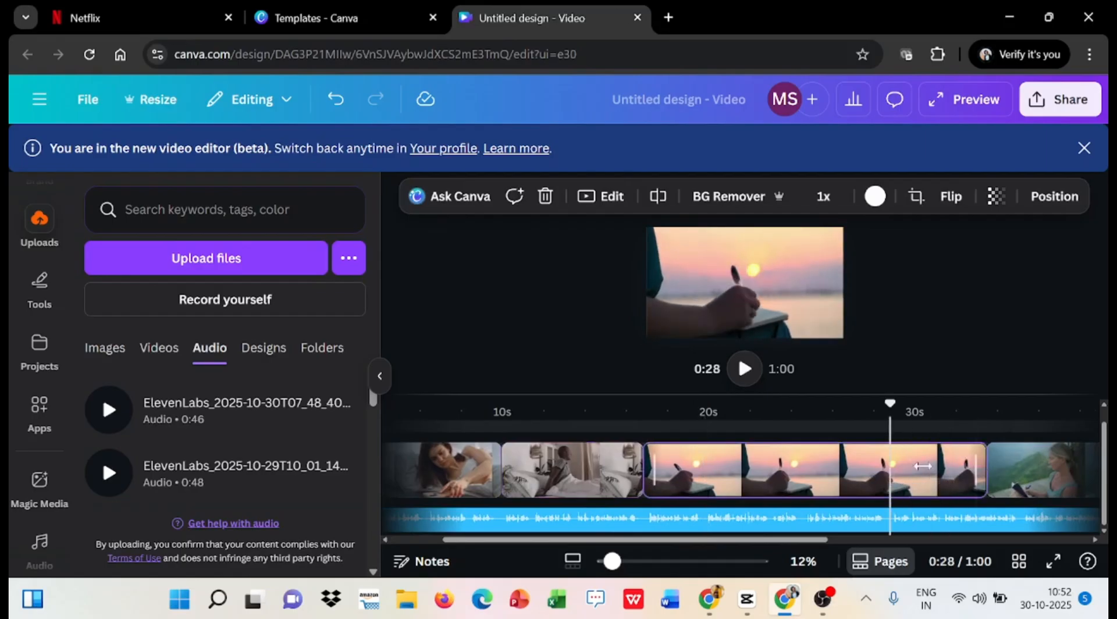
drag(923, 466, 649, 475)
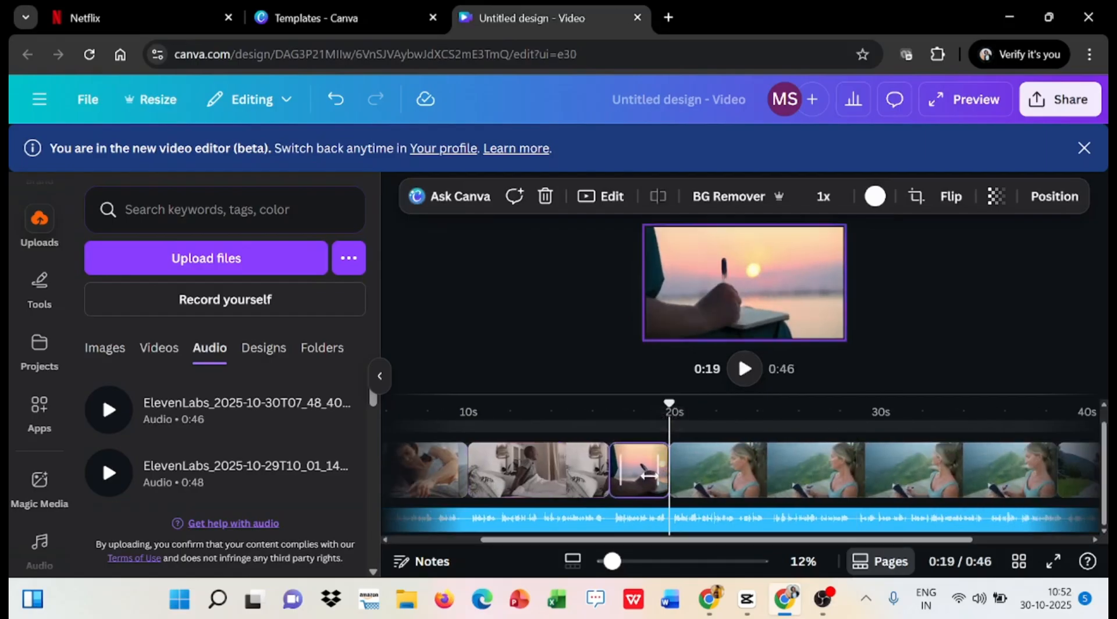
click(579, 495)
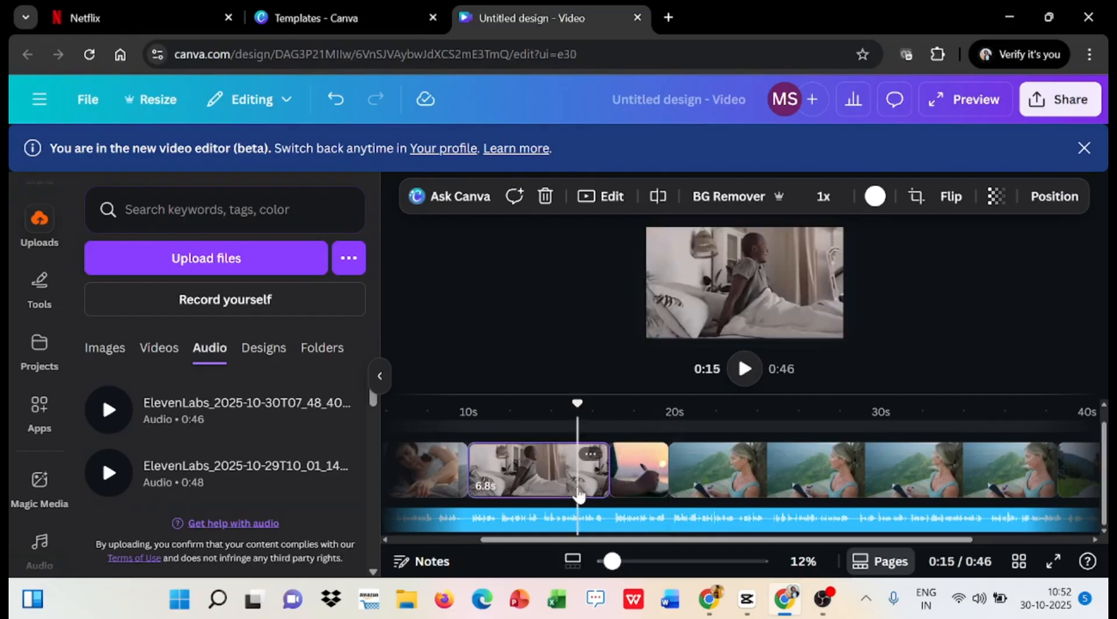
key(space)
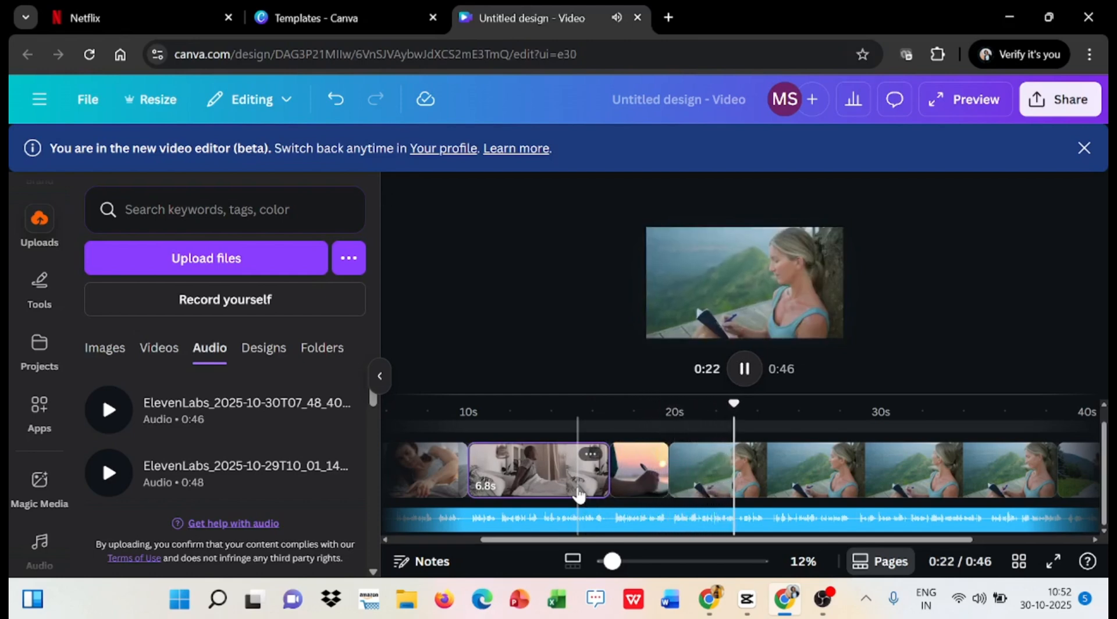
click(579, 494)
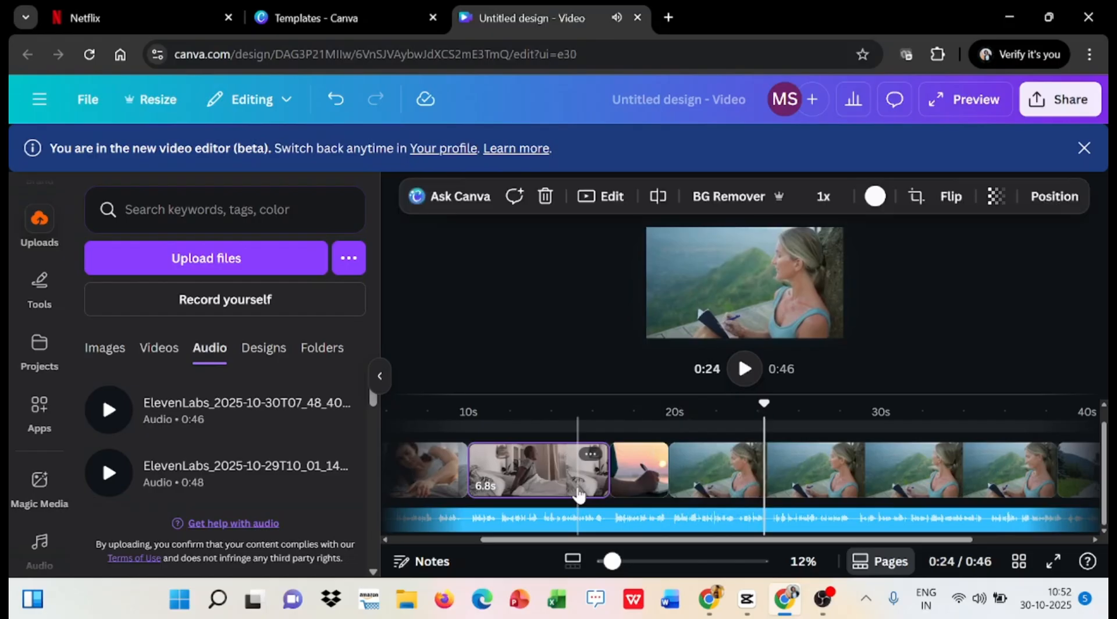
- Shorten the clip of the woman writing in front of the green mountains by pulling its end earlier
scroll(892, 490, right, 1)
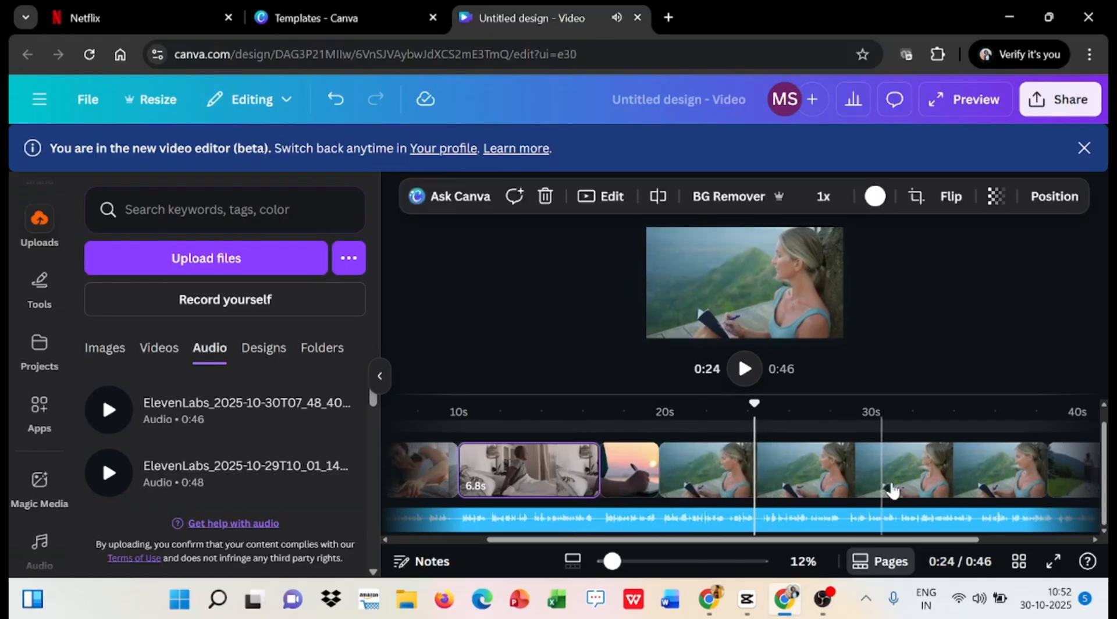
click(892, 490)
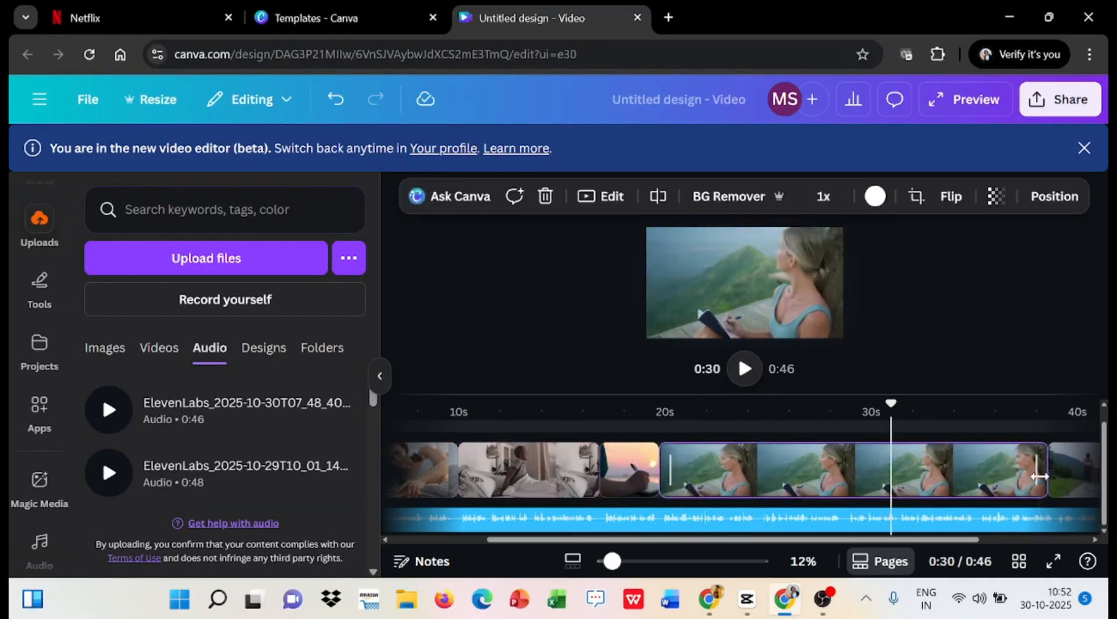
drag(1014, 478, 621, 511)
click(616, 527)
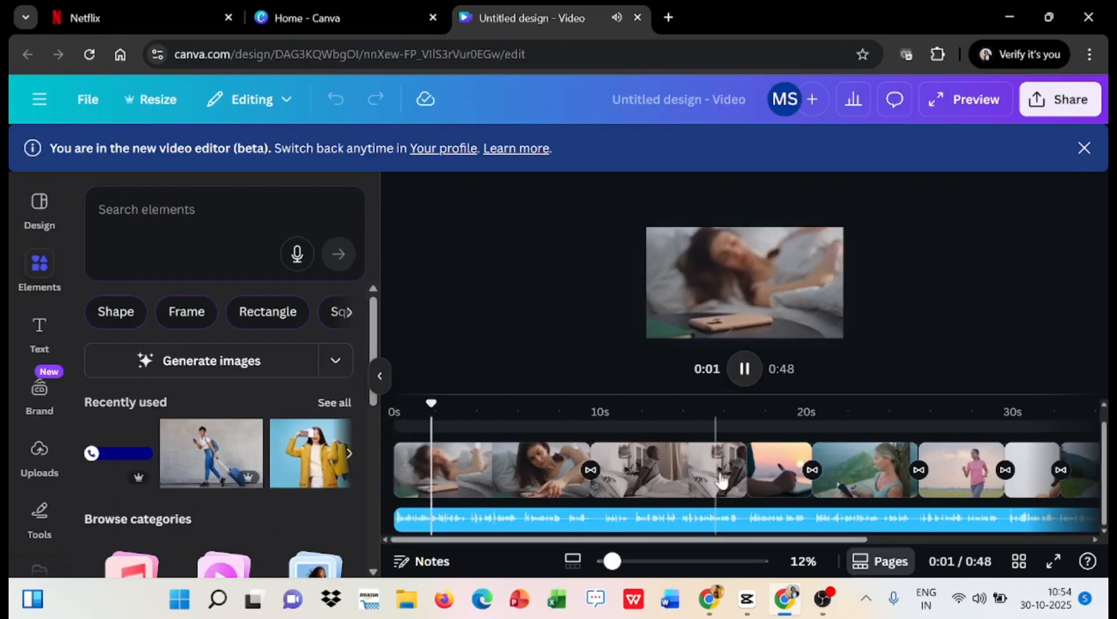
- Stop playback of the finished video at about 0:06 and download it as an MP4 Video at 1080p (HD)
scroll(771, 490, right, 1)
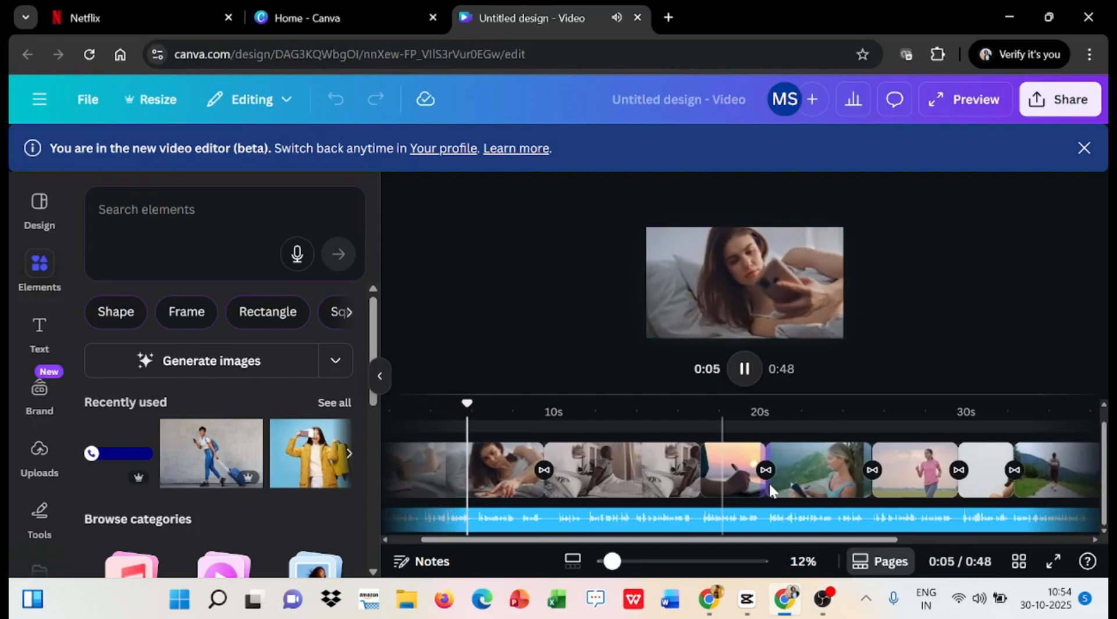
key(space)
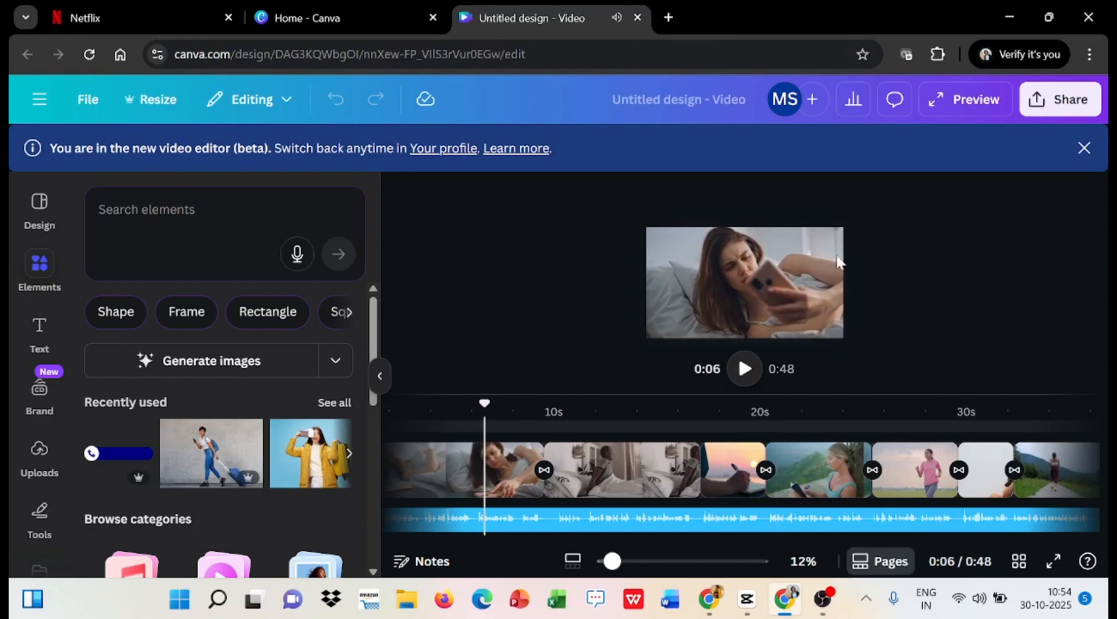
click(1036, 108)
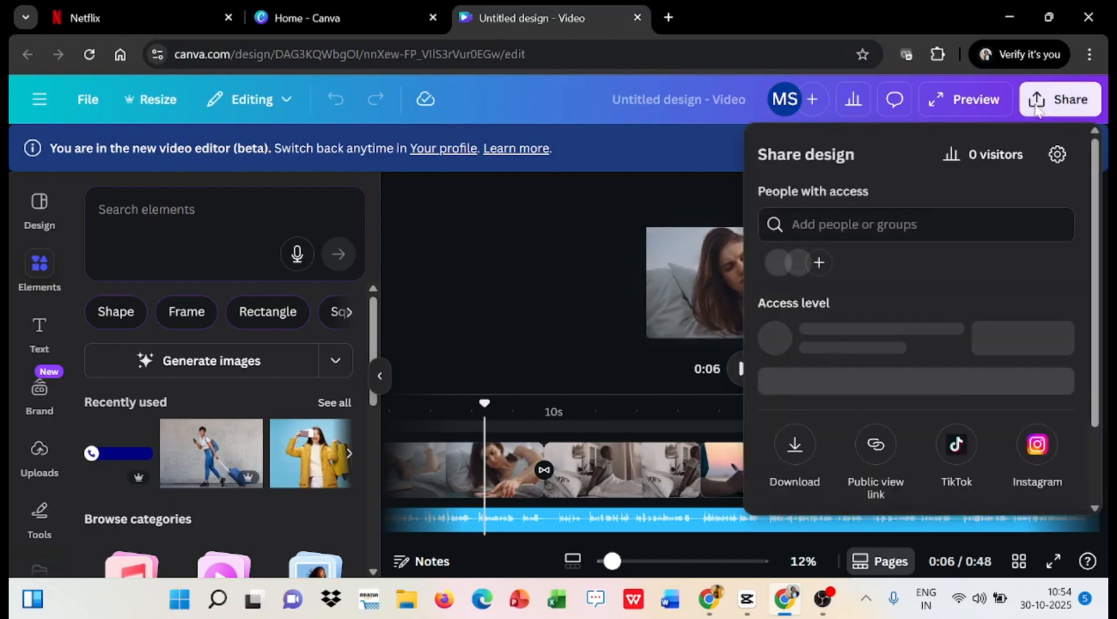
click(796, 457)
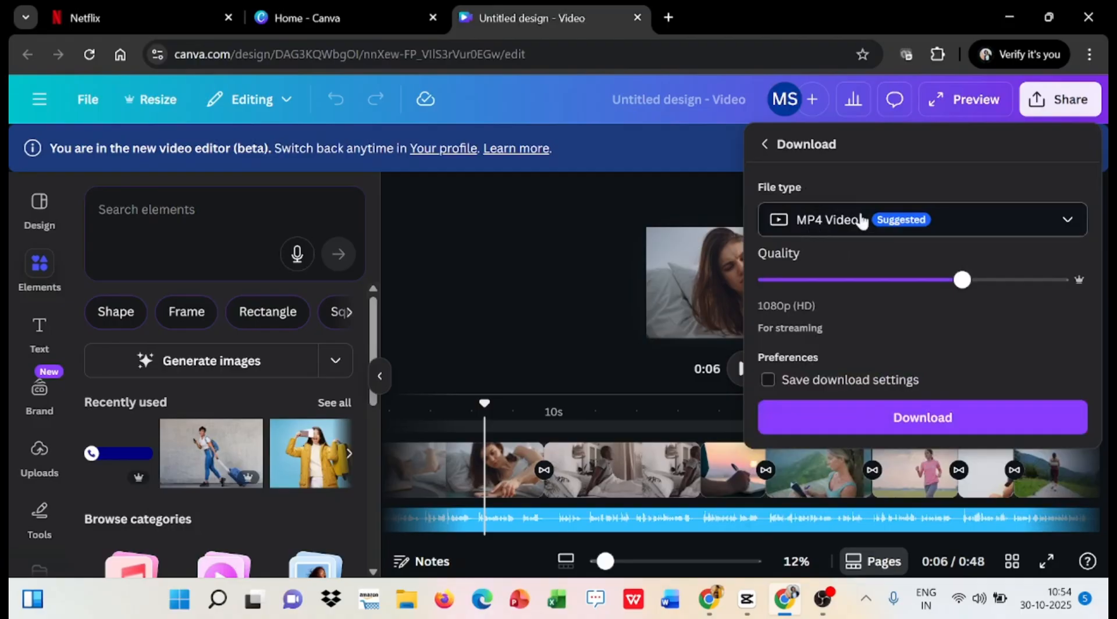
click(994, 237)
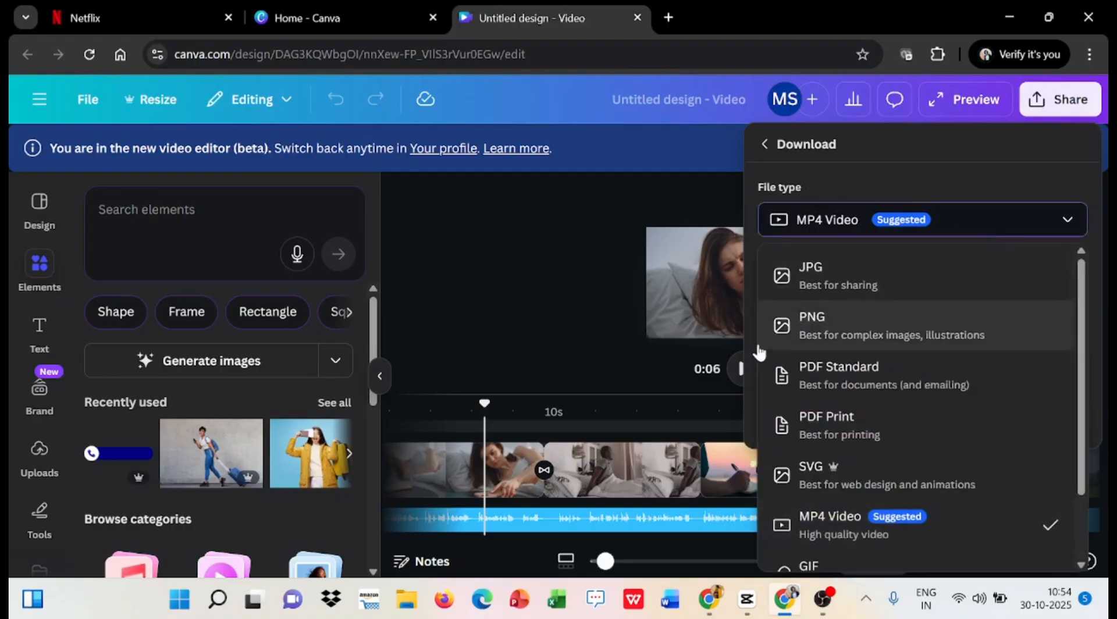
click(846, 526)
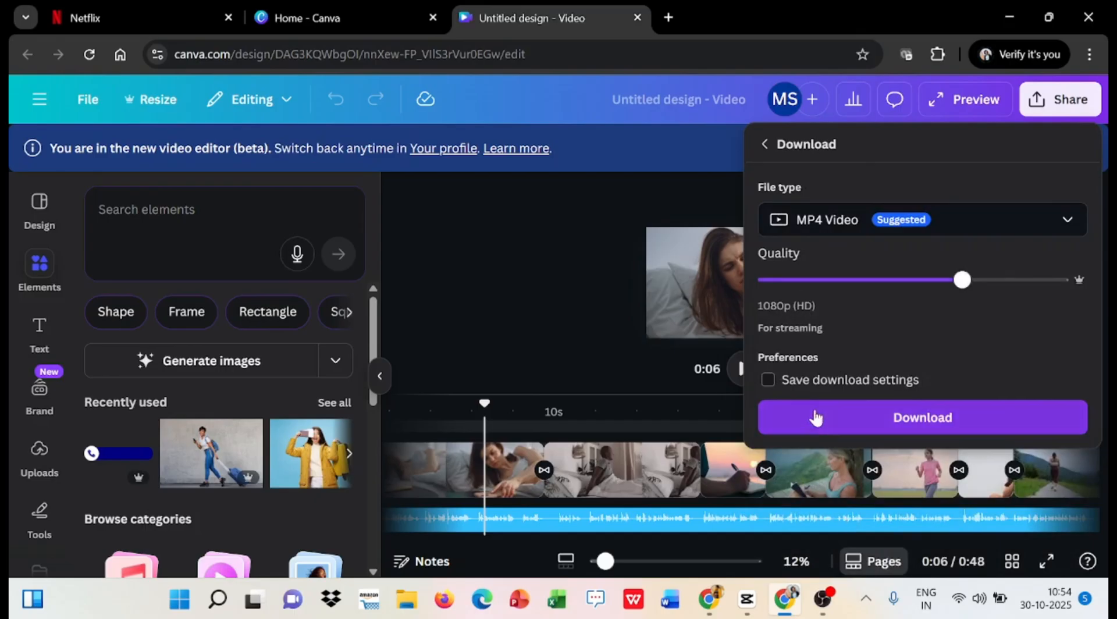
click(851, 428)
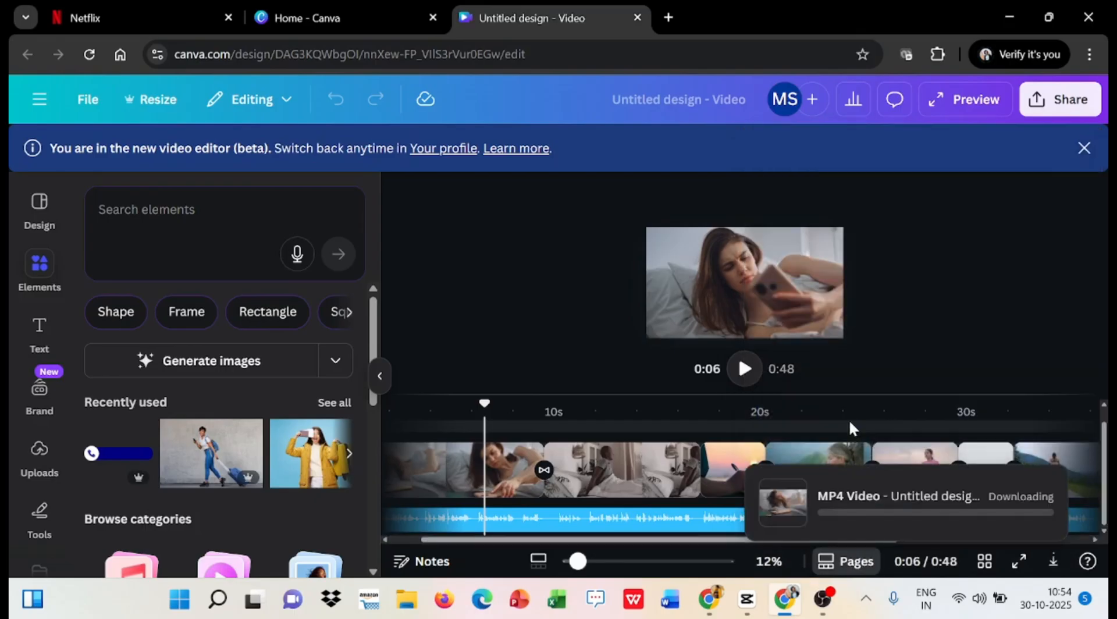